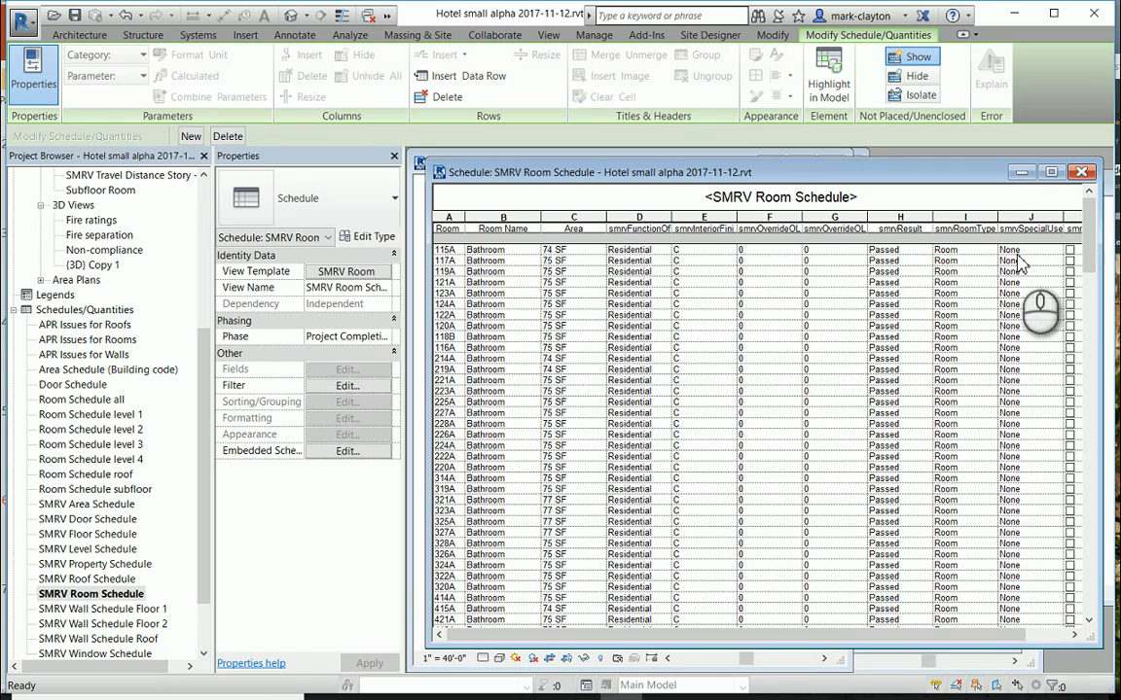
Check the last schedule column, open the SMRV Room Schedule view template's field settings and review the available room fields.
drag(991, 634, 1036, 653)
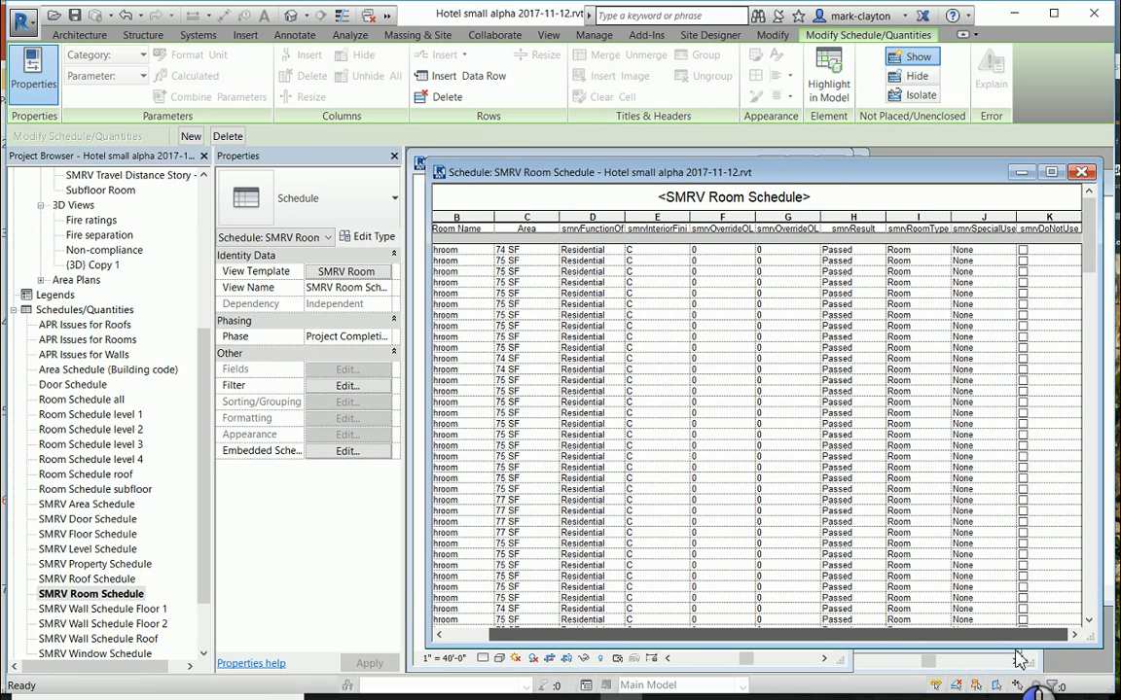
drag(1018, 660, 958, 662)
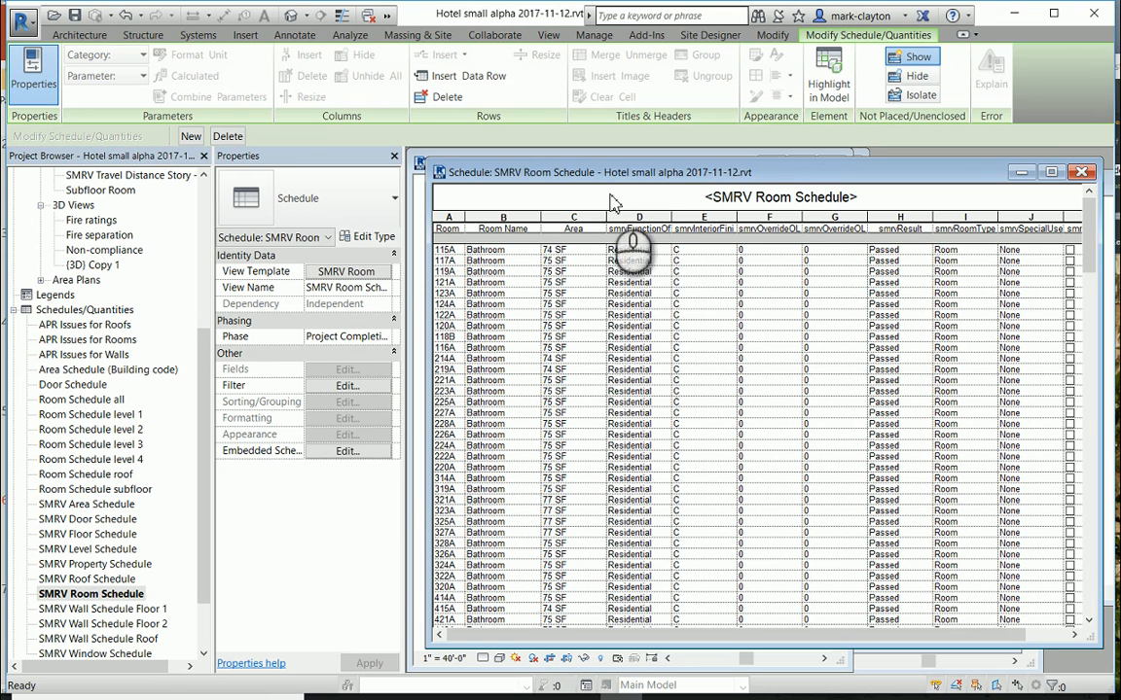
click(350, 274)
click(350, 274)
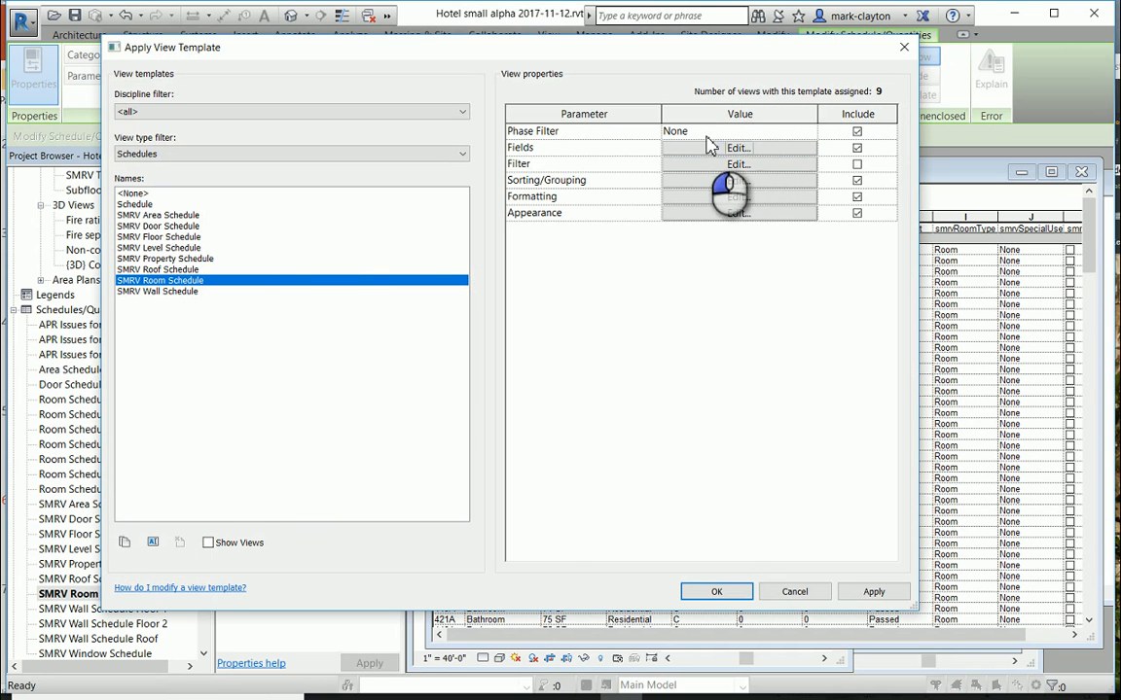
click(737, 151)
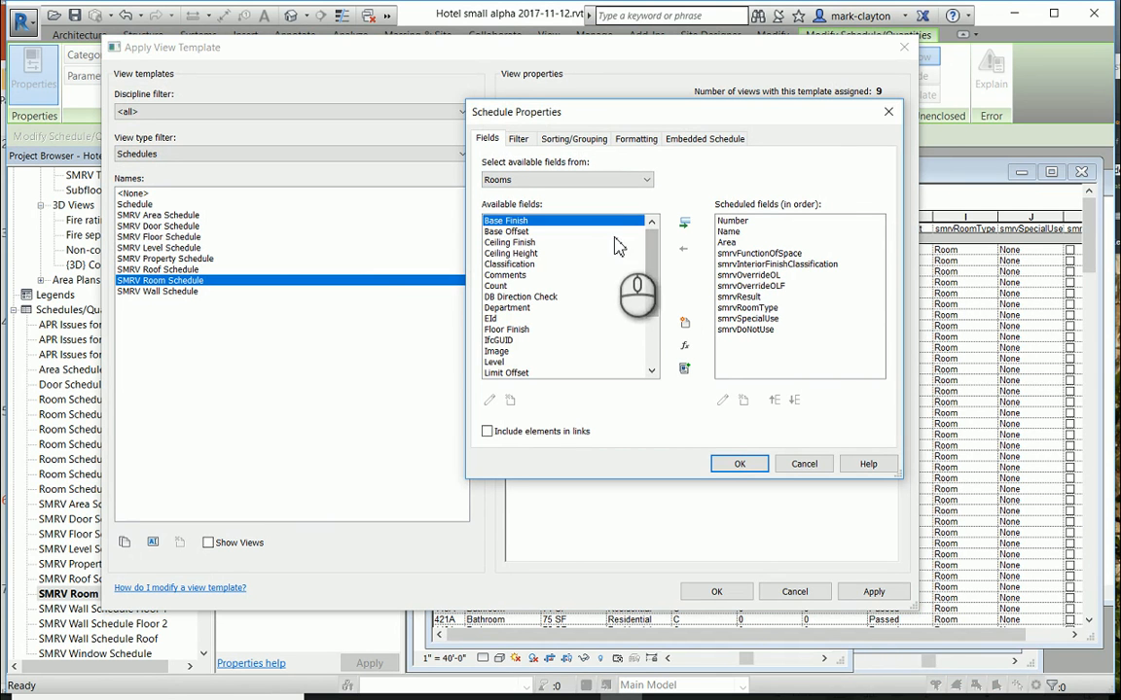
drag(653, 277, 660, 321)
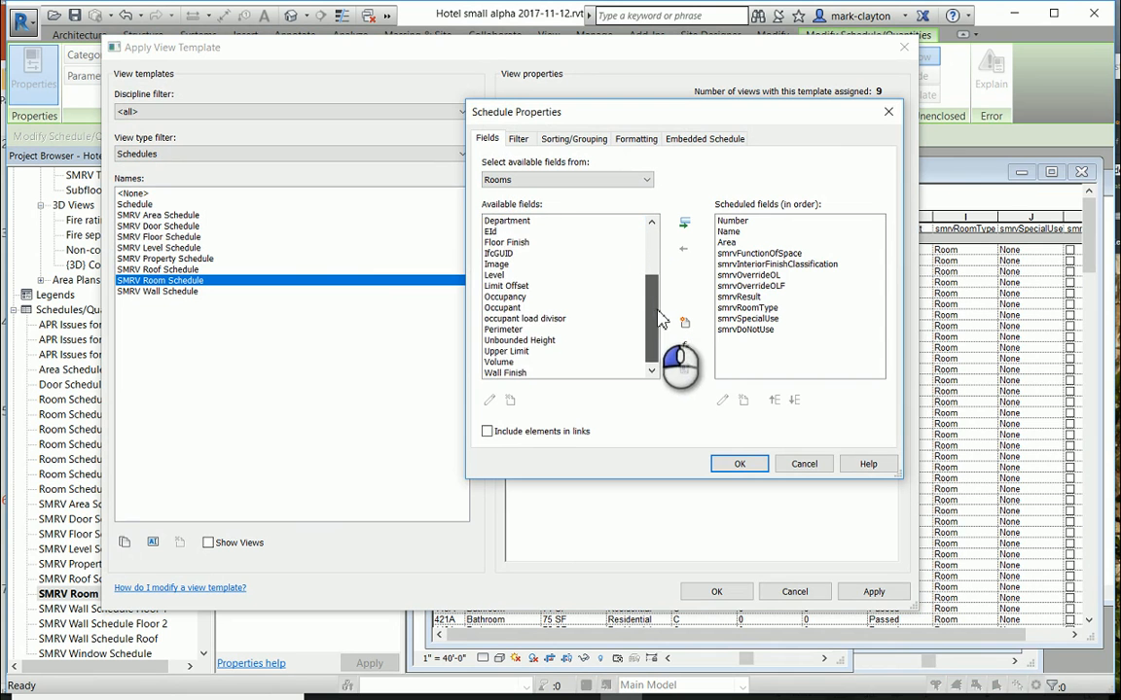
scroll(662, 326, up, 3)
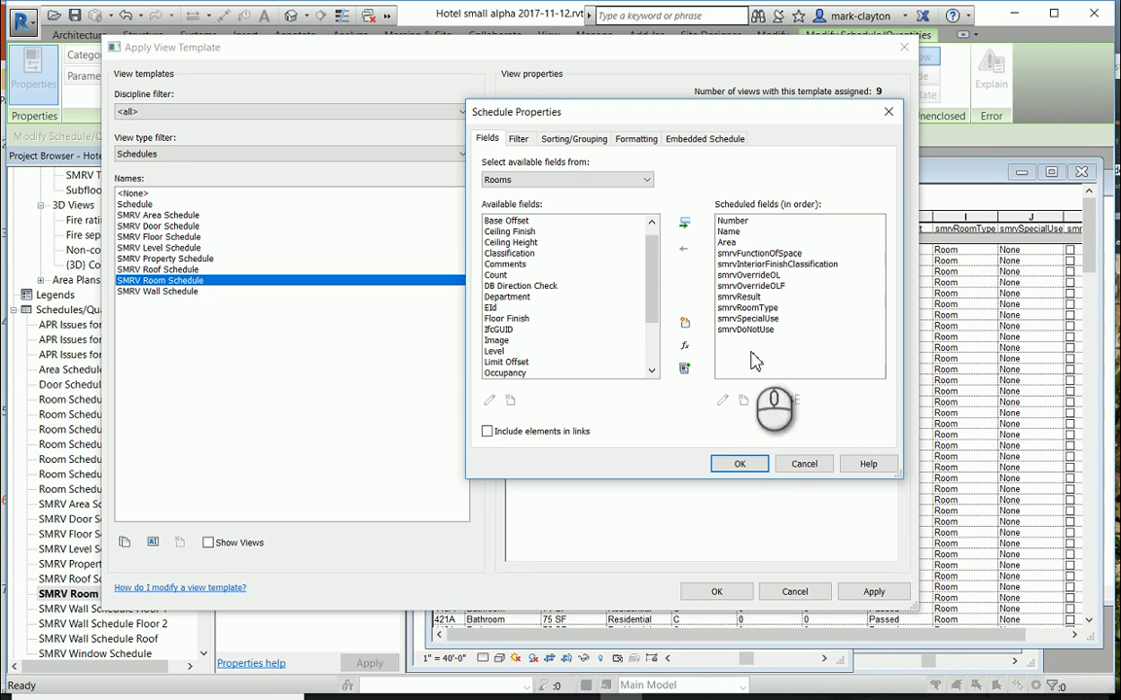
Remove smrvFunctionOfSpace from the template's scheduled fields, then add it back directly above smrvInteriorFinishClassification and accept the template.
click(747, 253)
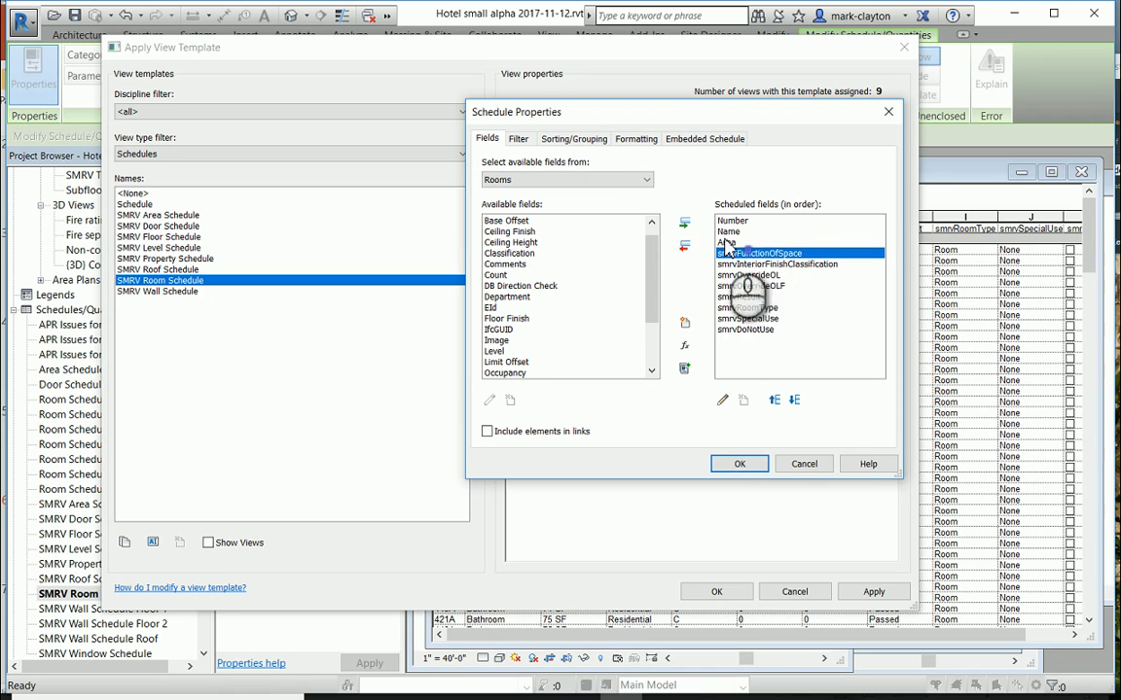
click(686, 250)
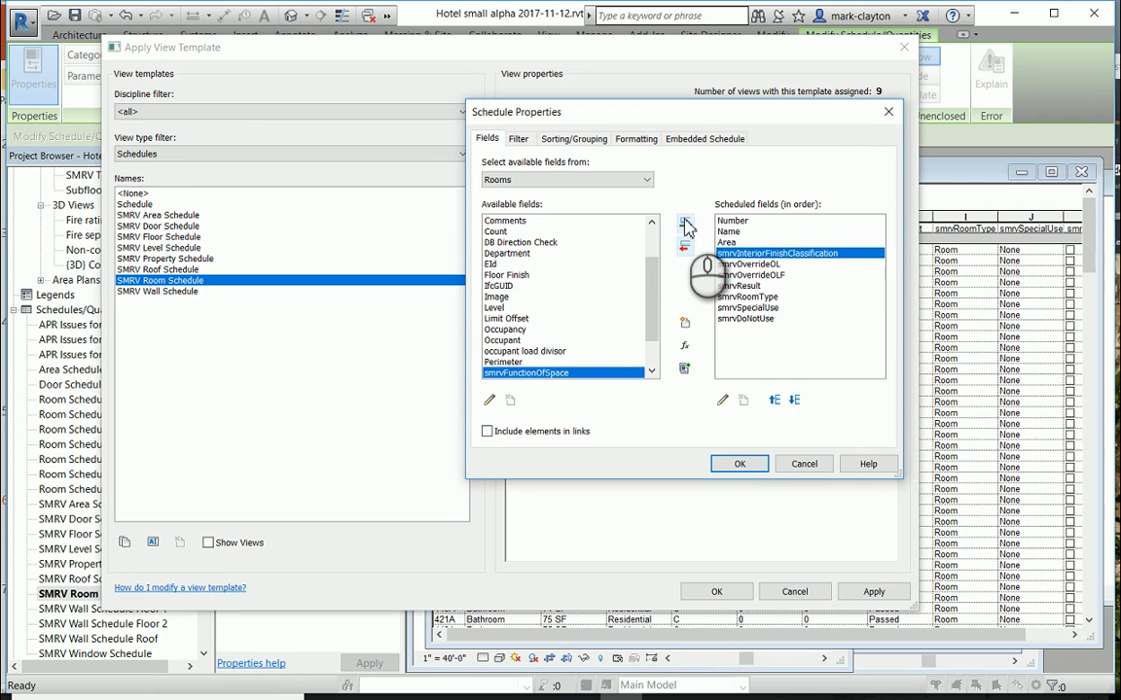
click(686, 223)
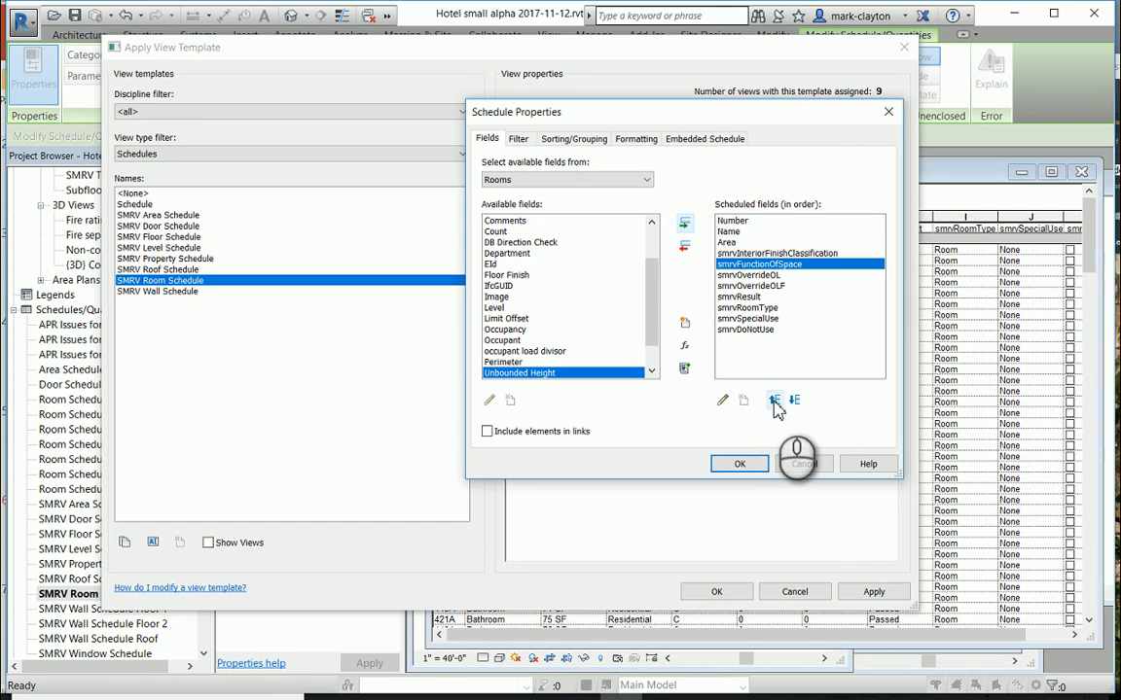
click(774, 402)
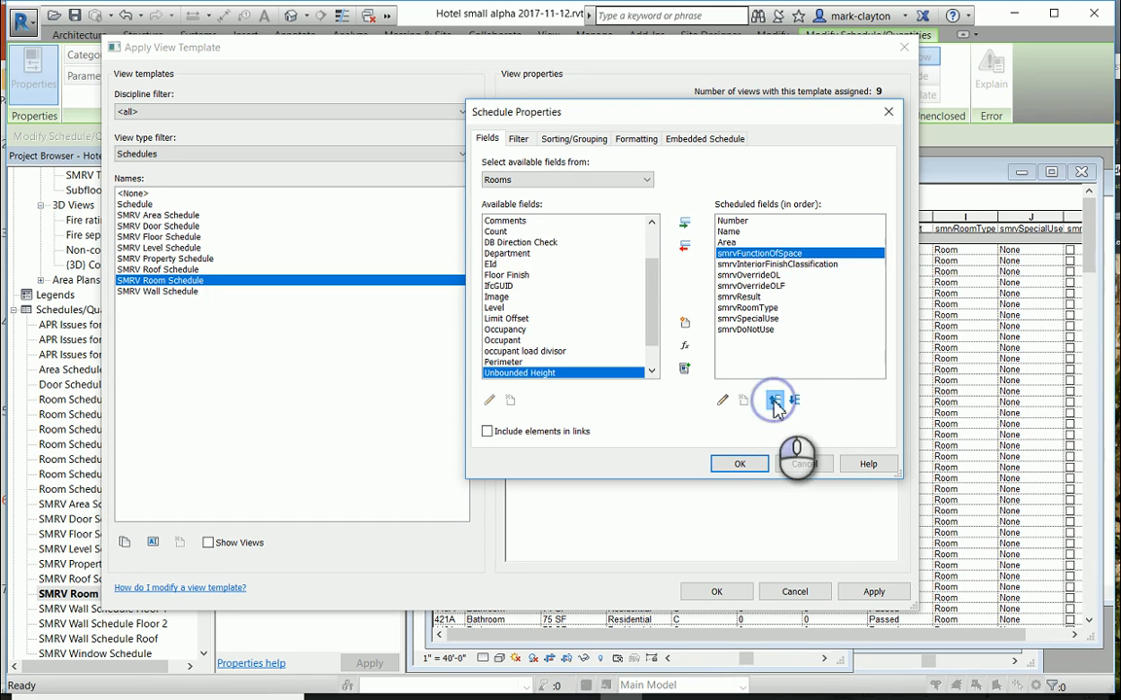
click(741, 465)
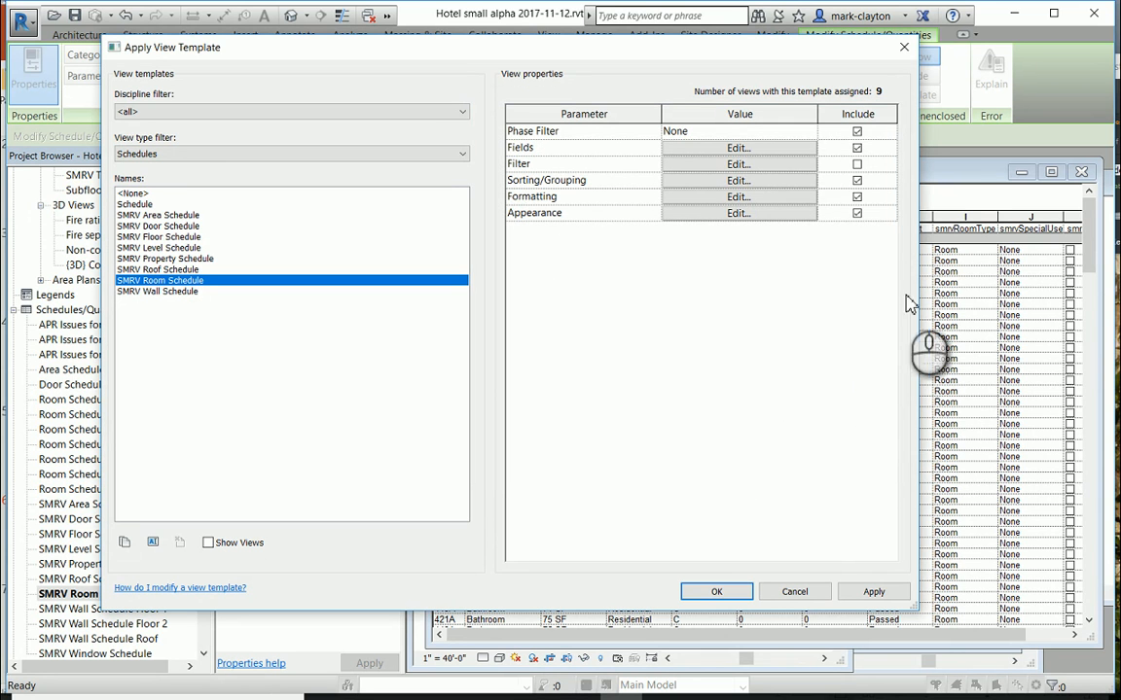
click(702, 595)
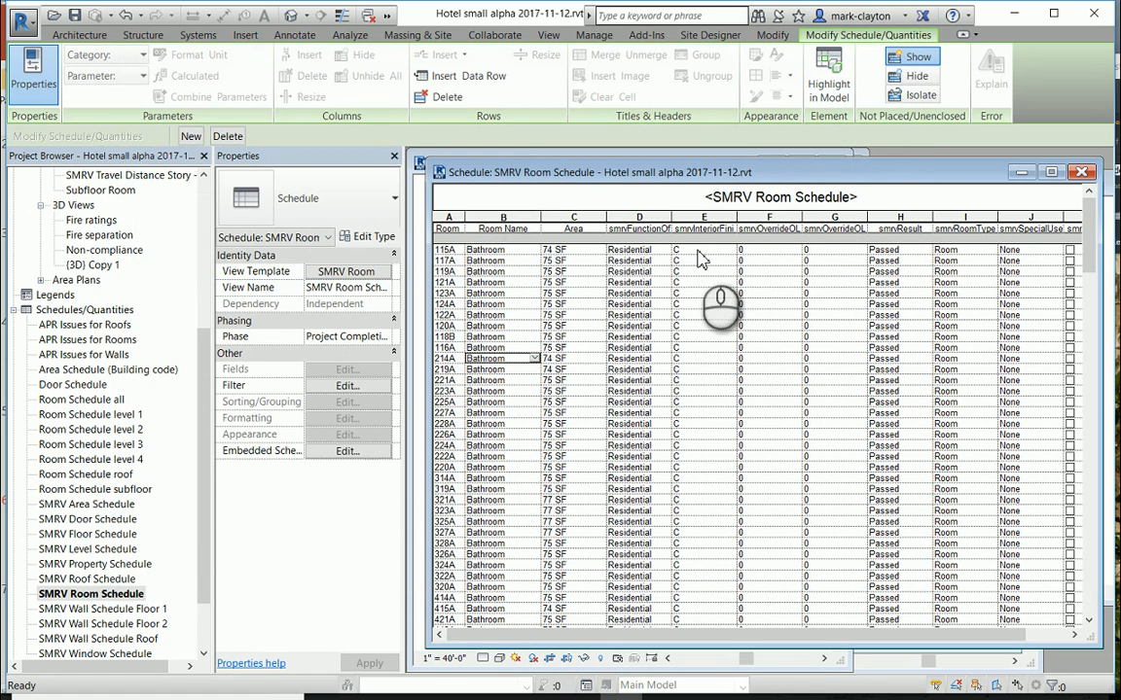
Set the interior finish classification of fire stairs 103 and 125 to B in the room schedule.
scroll(525, 486, down, 15)
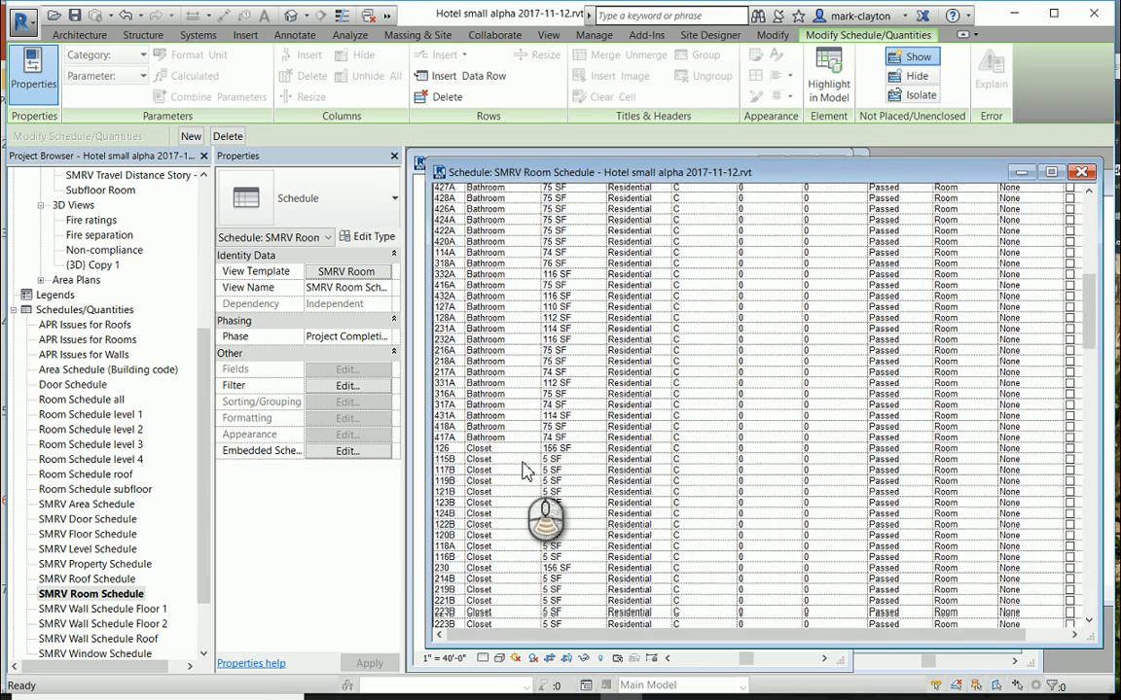
scroll(525, 477, down, 15)
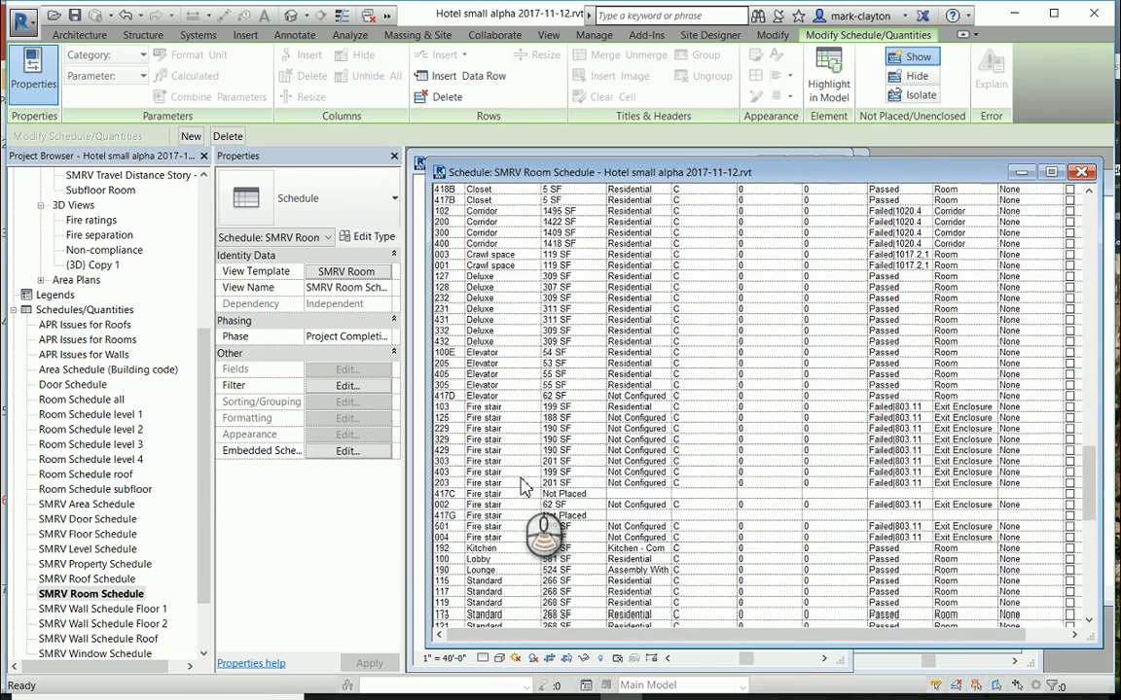
scroll(525, 487, down, 3)
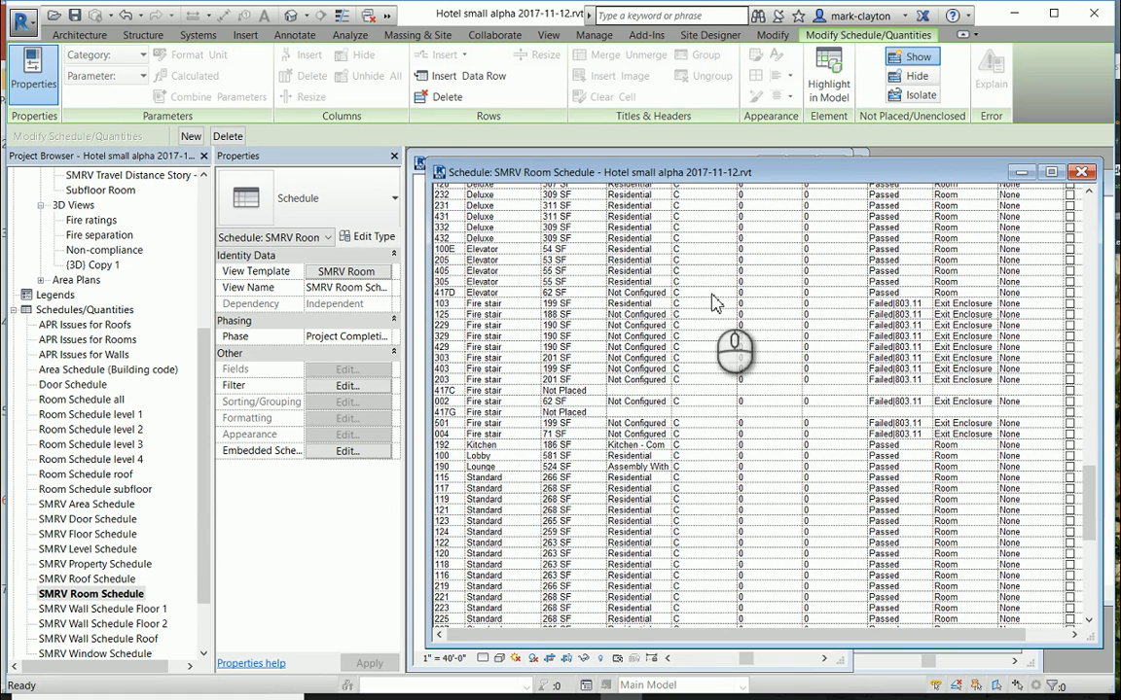
click(703, 305)
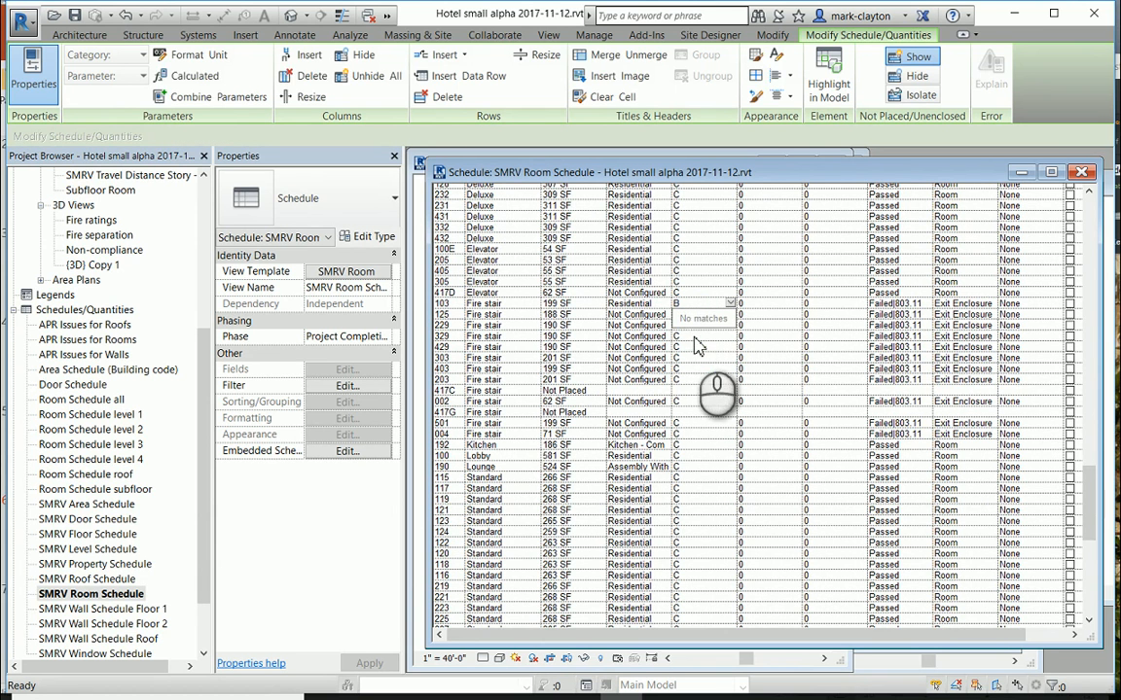
click(691, 315)
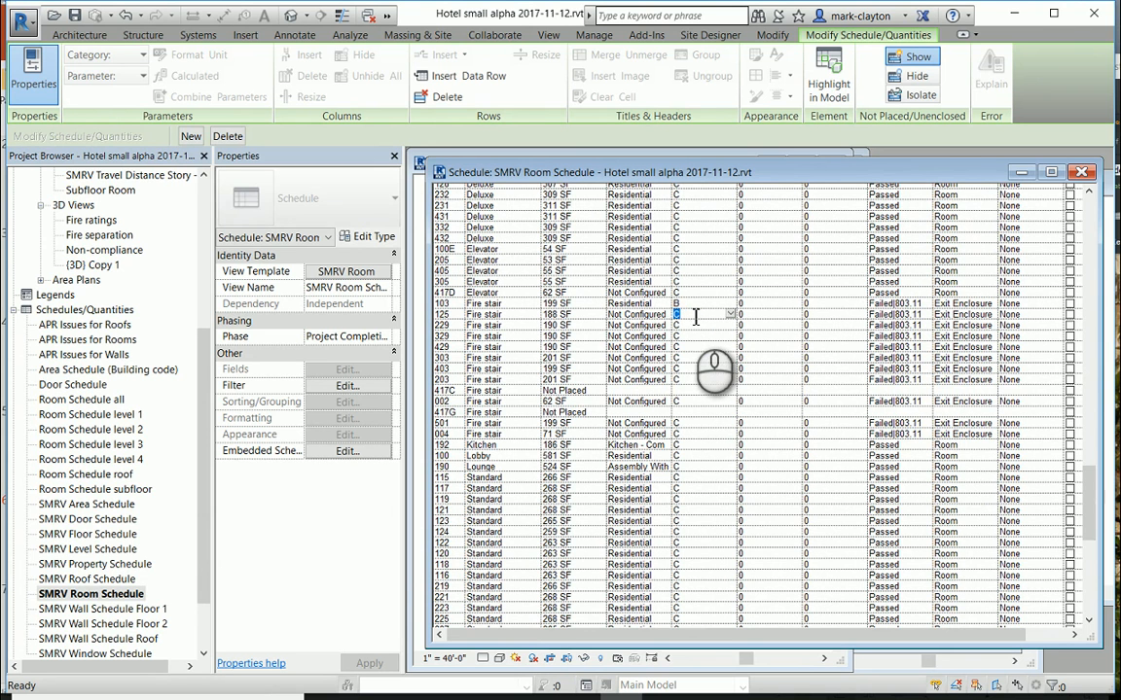
text(B)
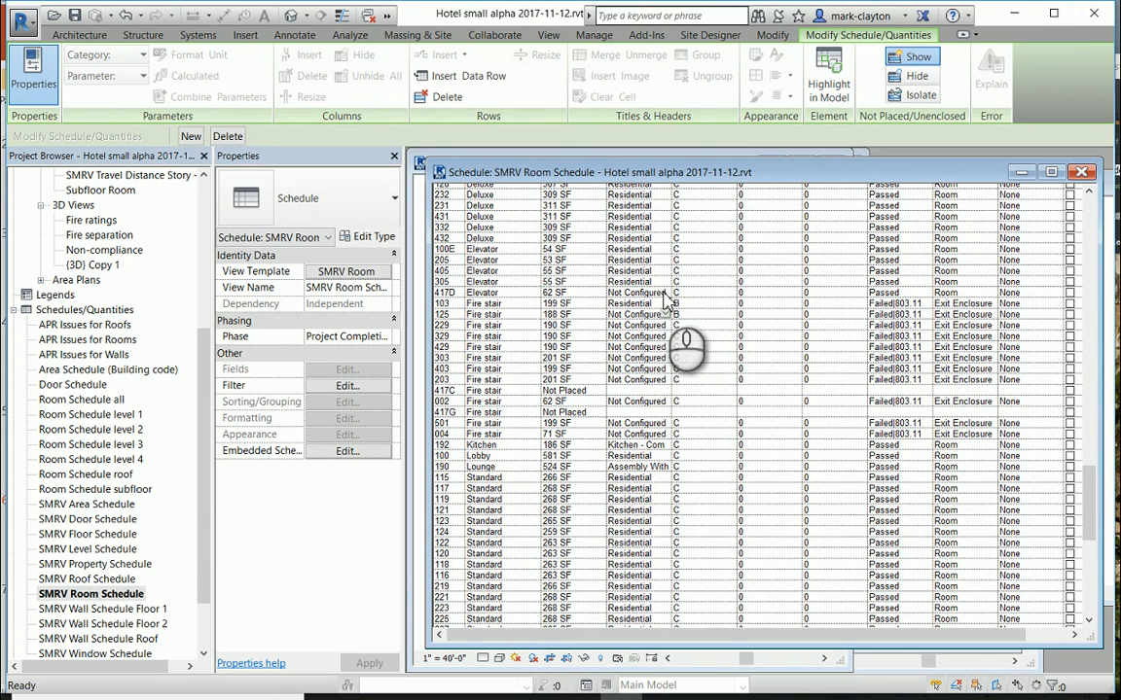
Enable smrvDoNotUse for the elevator rooms 100E, 205, 405, 305 and 417D.
click(666, 293)
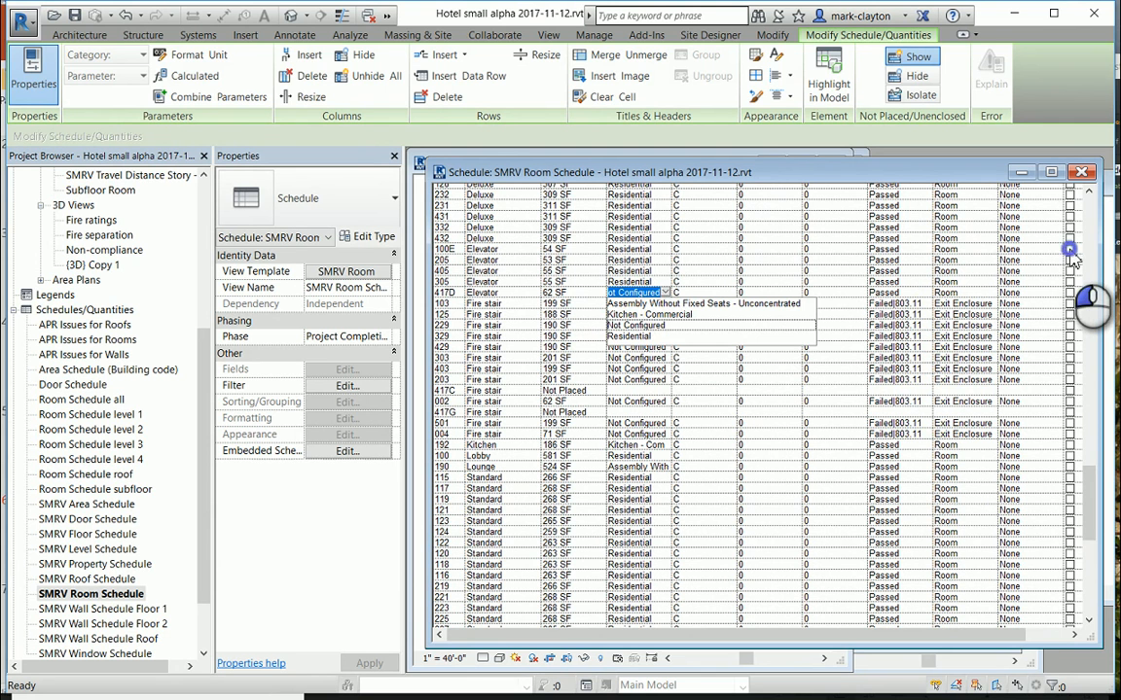
click(1069, 250)
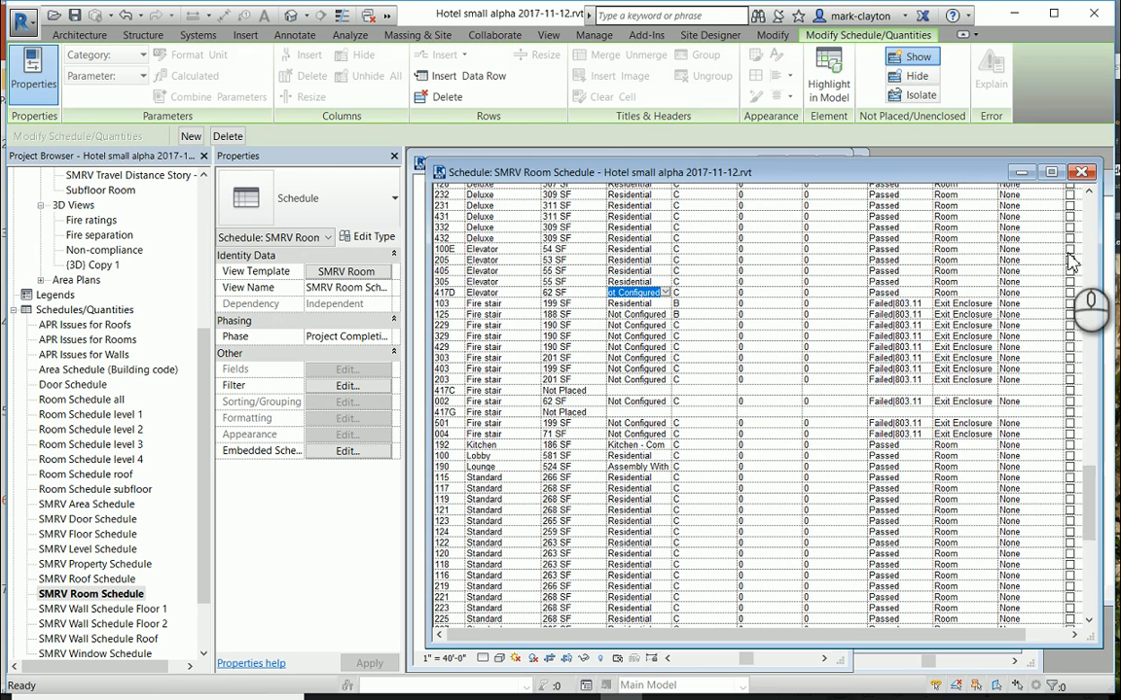
click(1068, 253)
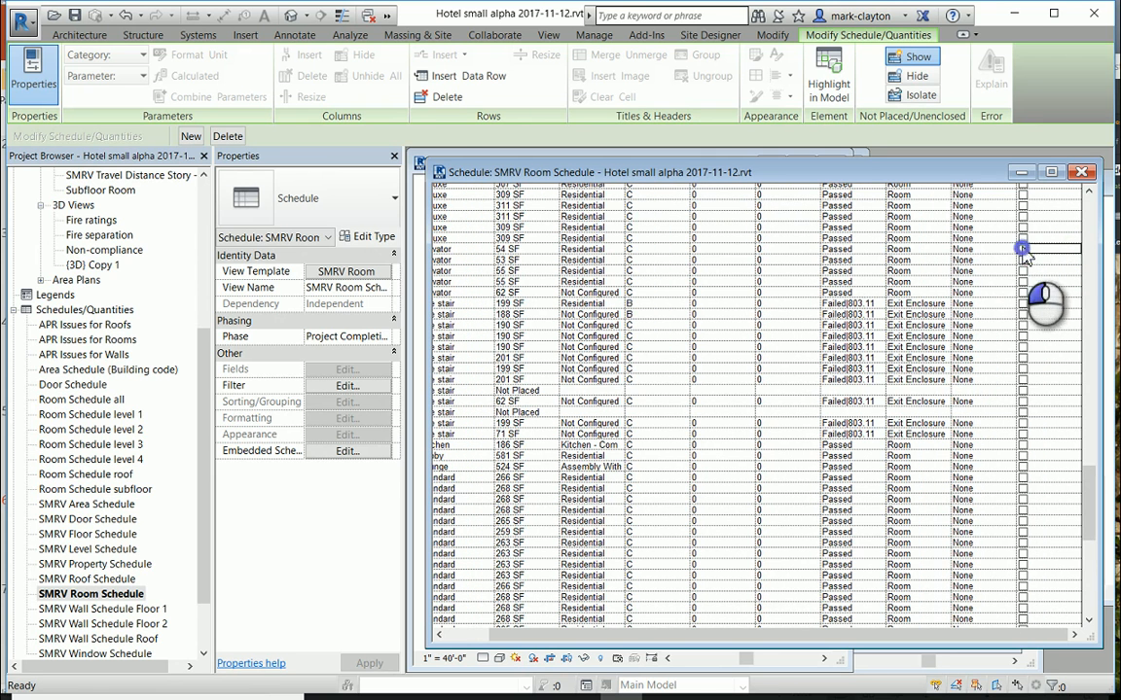
click(1022, 250)
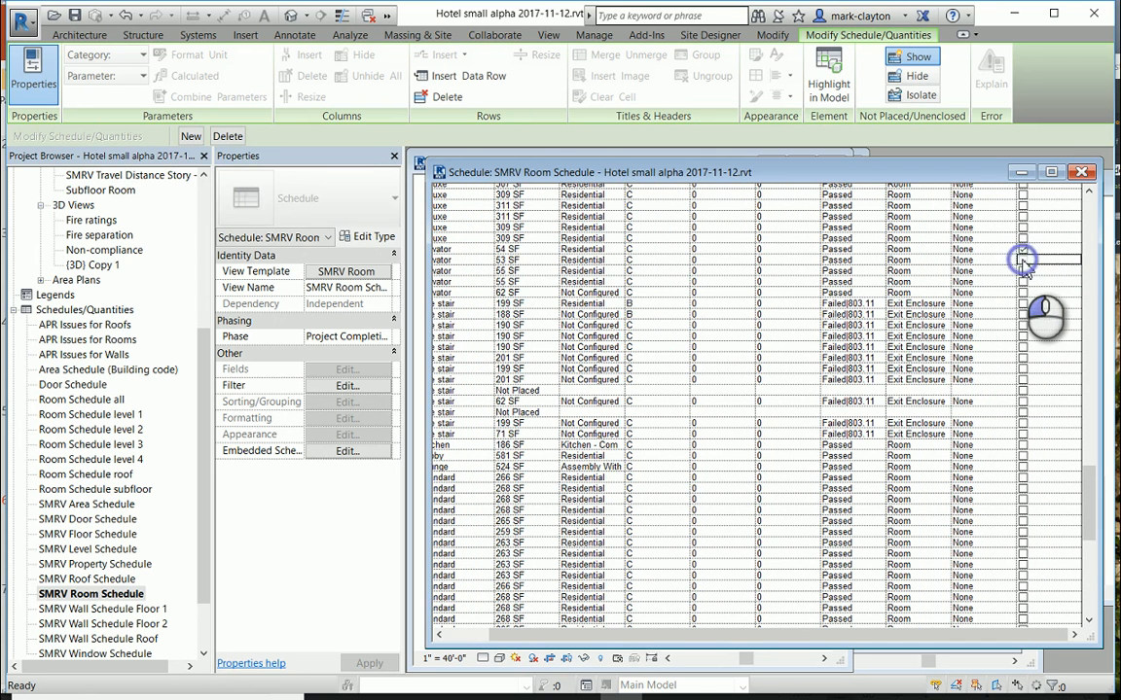
click(1022, 271)
click(1022, 282)
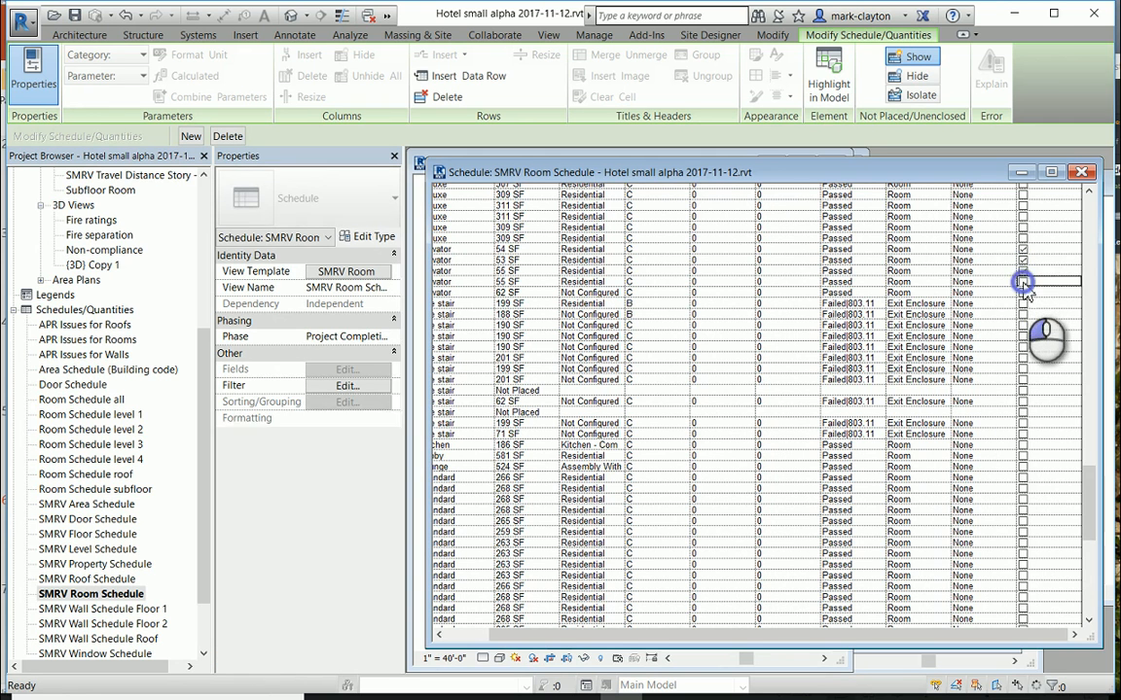
click(1023, 293)
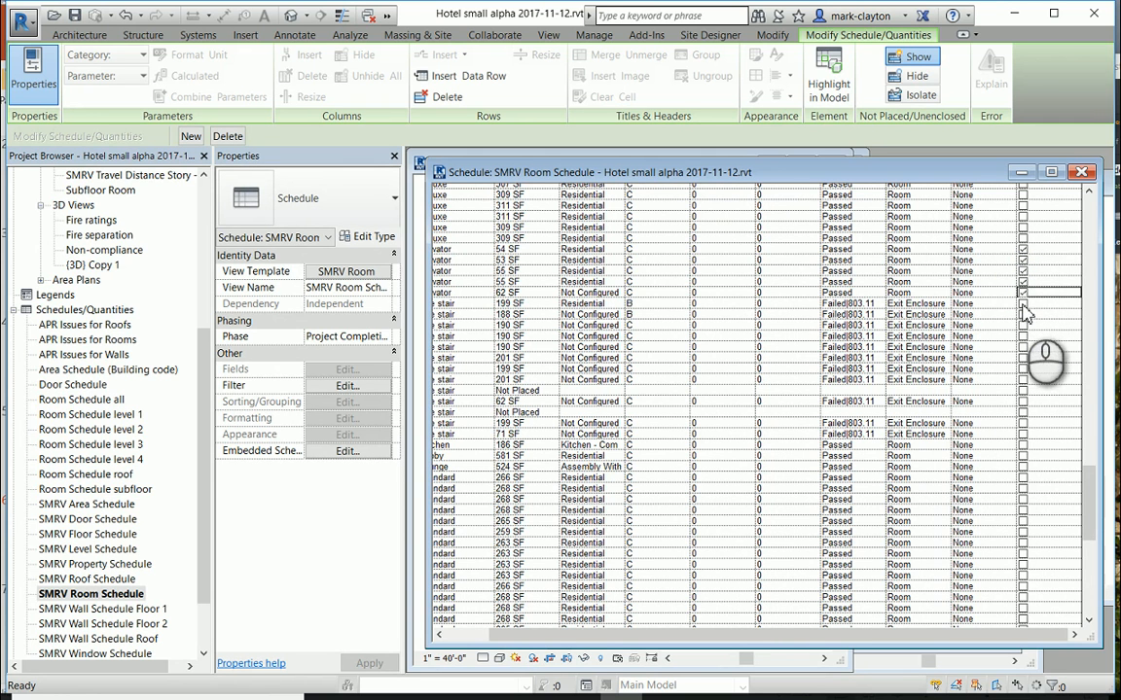
Set the function of space for elevator 417D to Residential.
scroll(783, 640, left, 3)
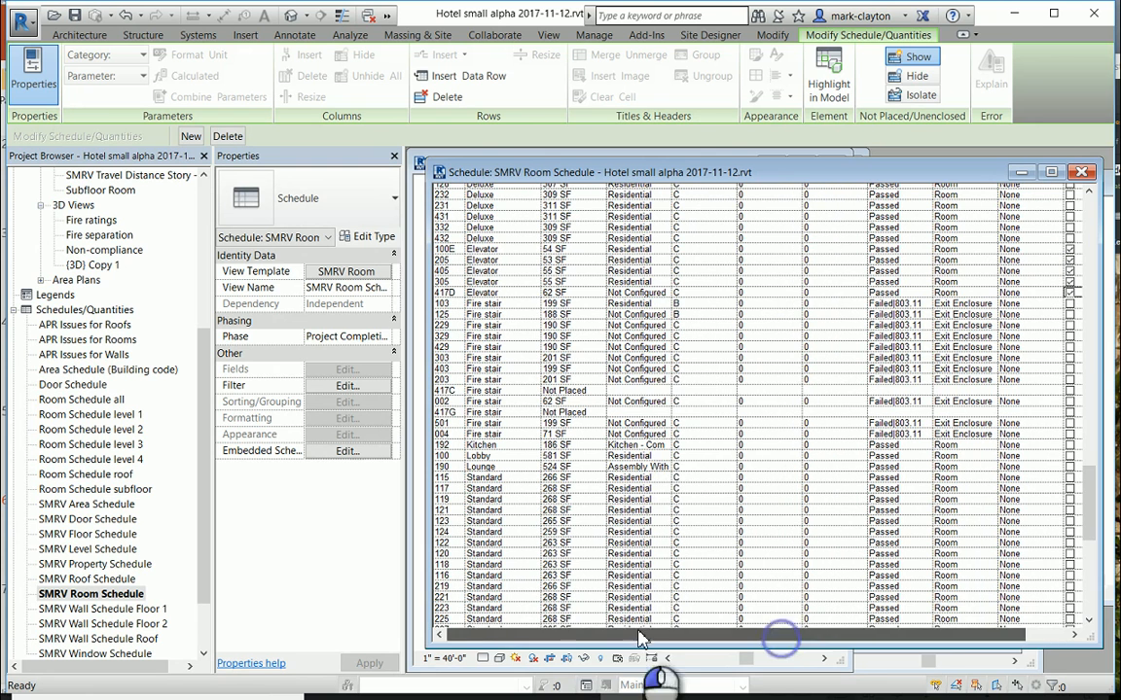
click(665, 293)
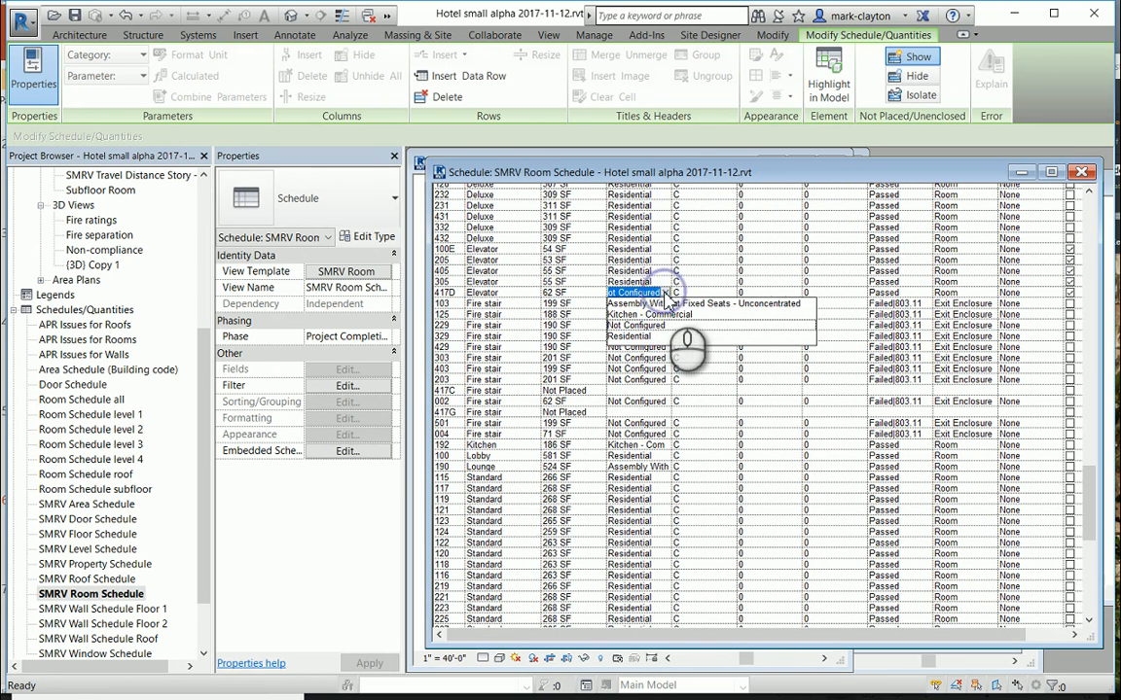
click(670, 393)
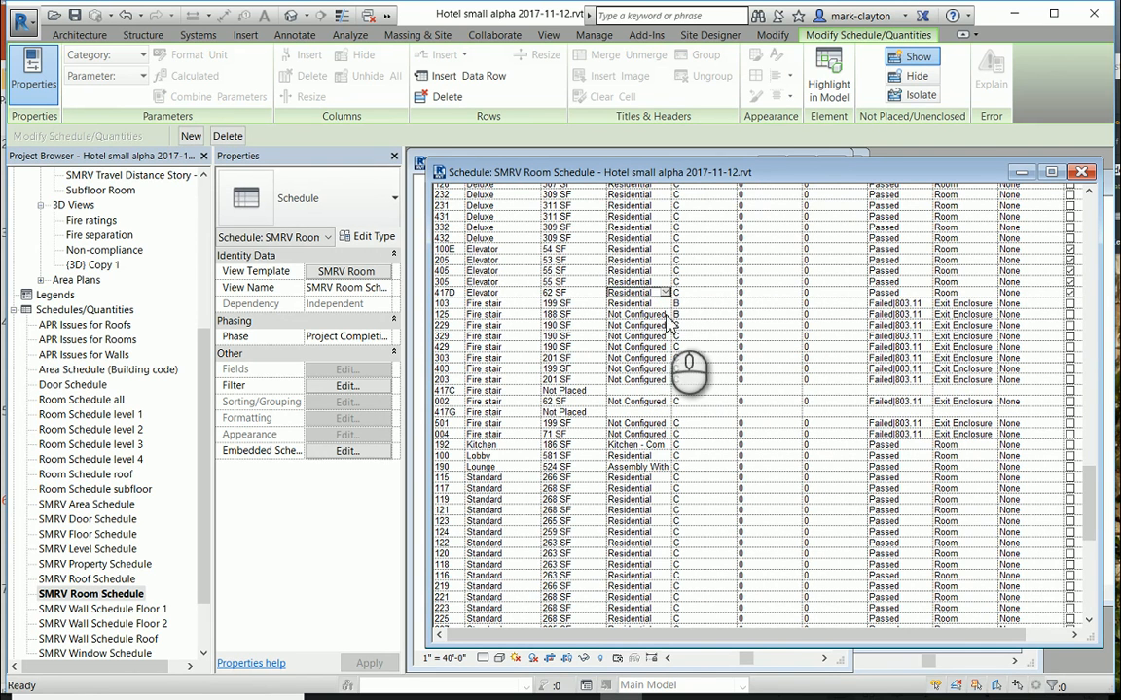
Set the function of space for fire stairs 125, 229 and 329 to Residential.
click(667, 316)
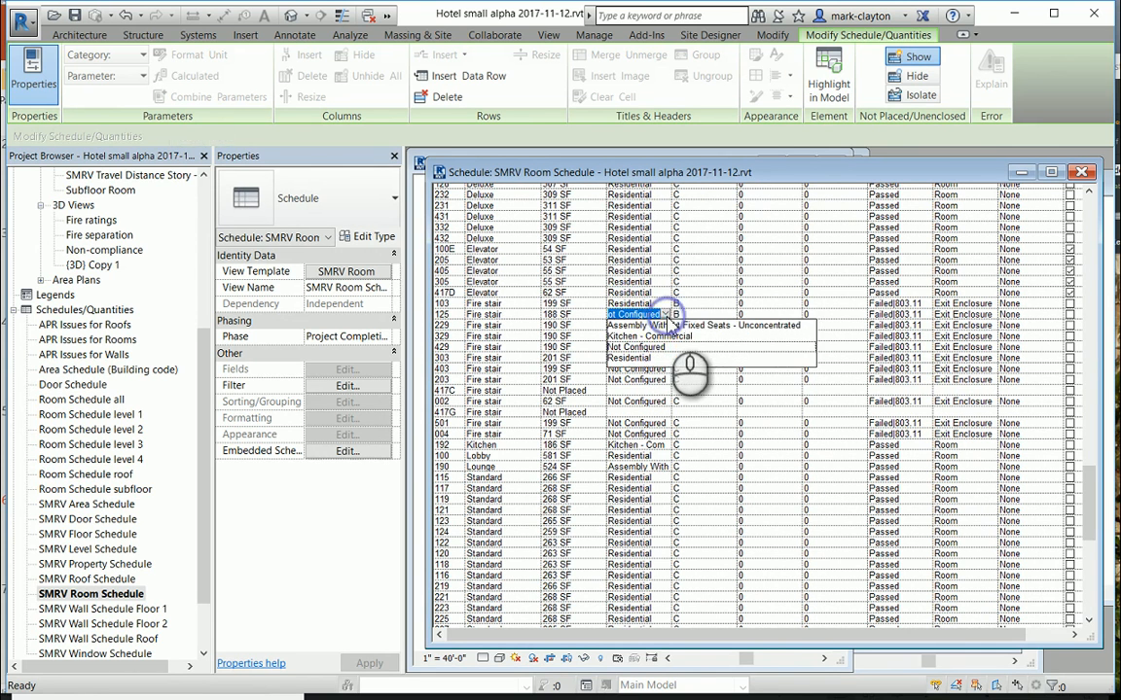
click(632, 358)
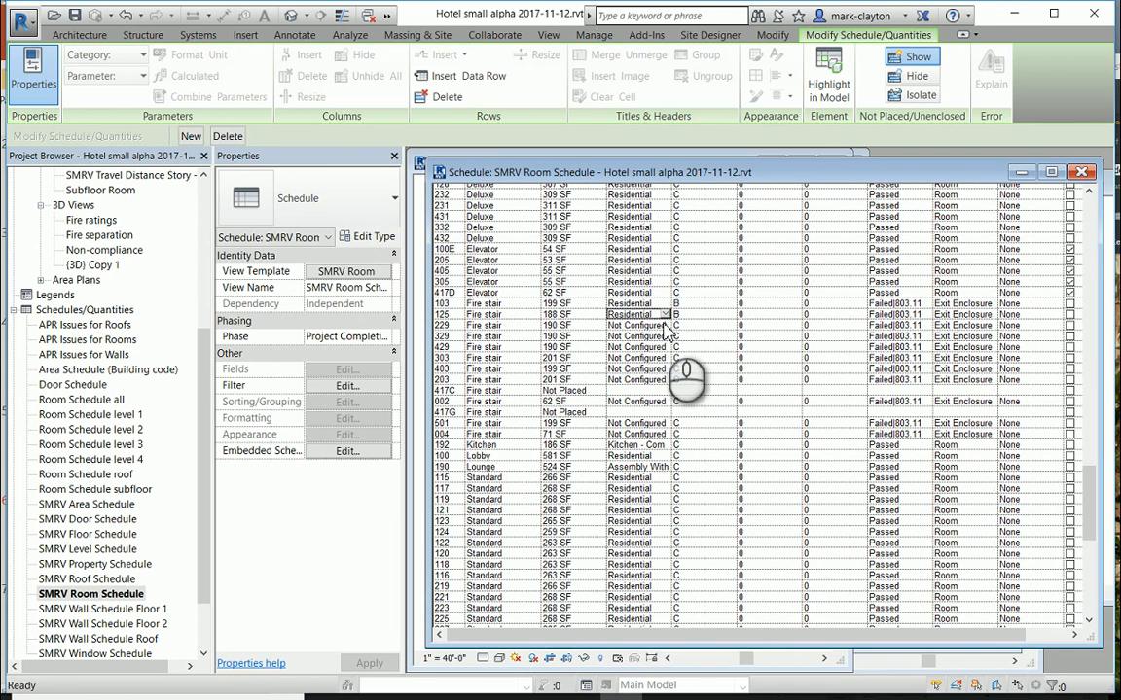
click(647, 325)
click(654, 374)
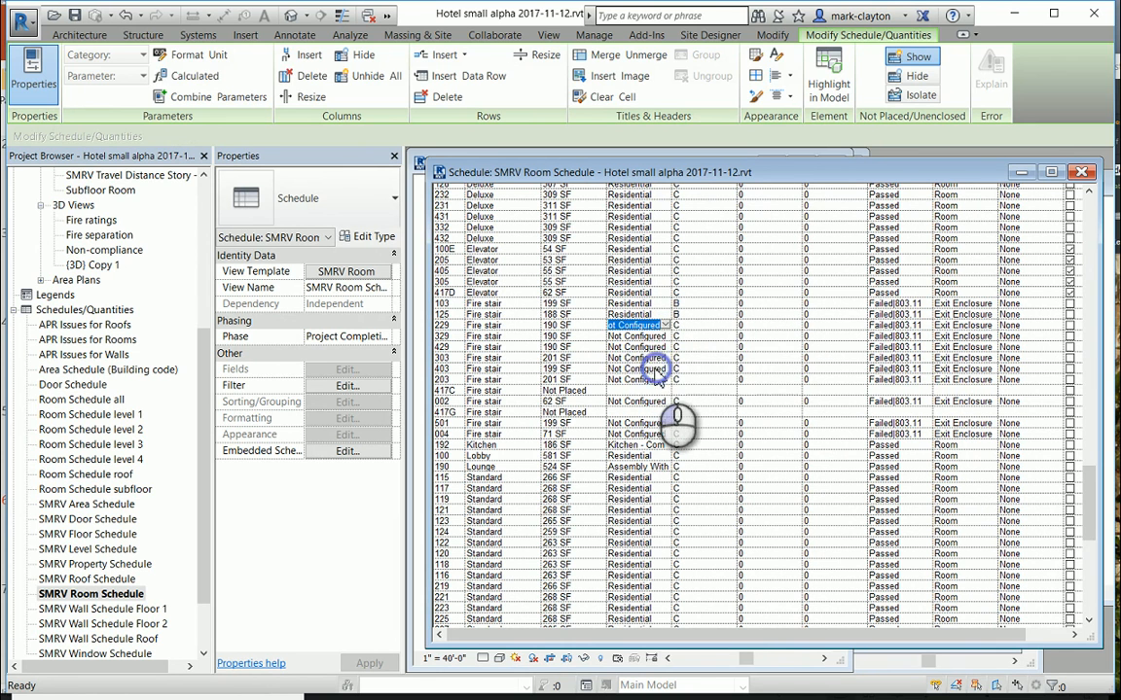
click(668, 336)
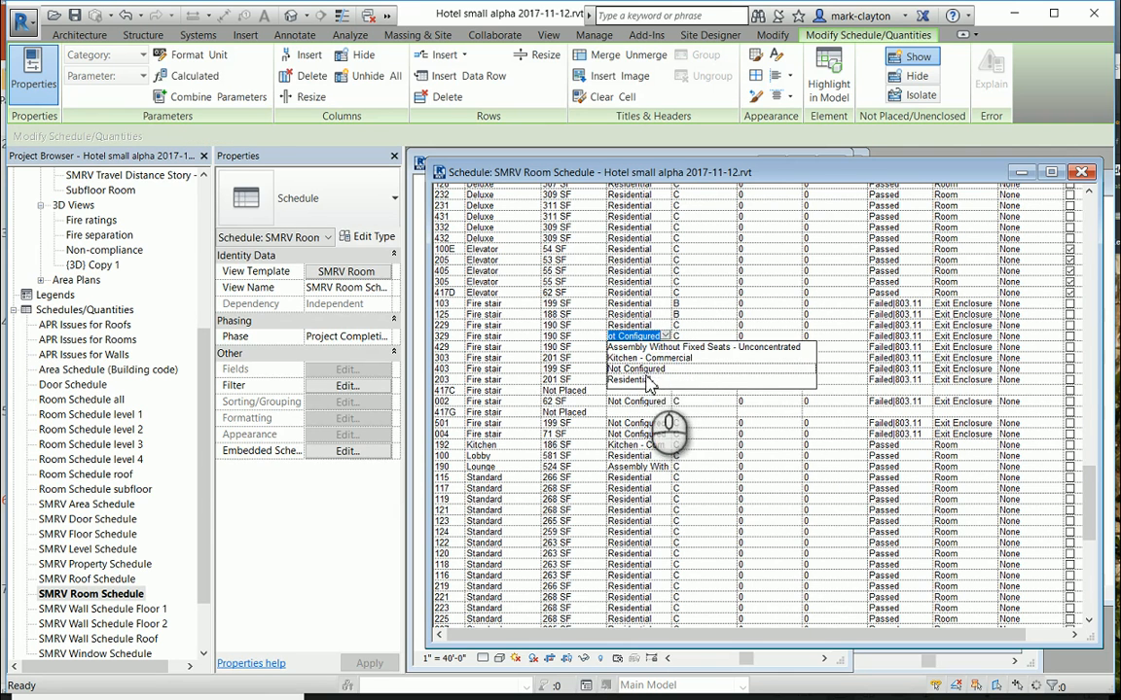
click(646, 379)
Set the function of space for fire stairs 429, 303 and 403 to Residential.
click(632, 347)
click(666, 347)
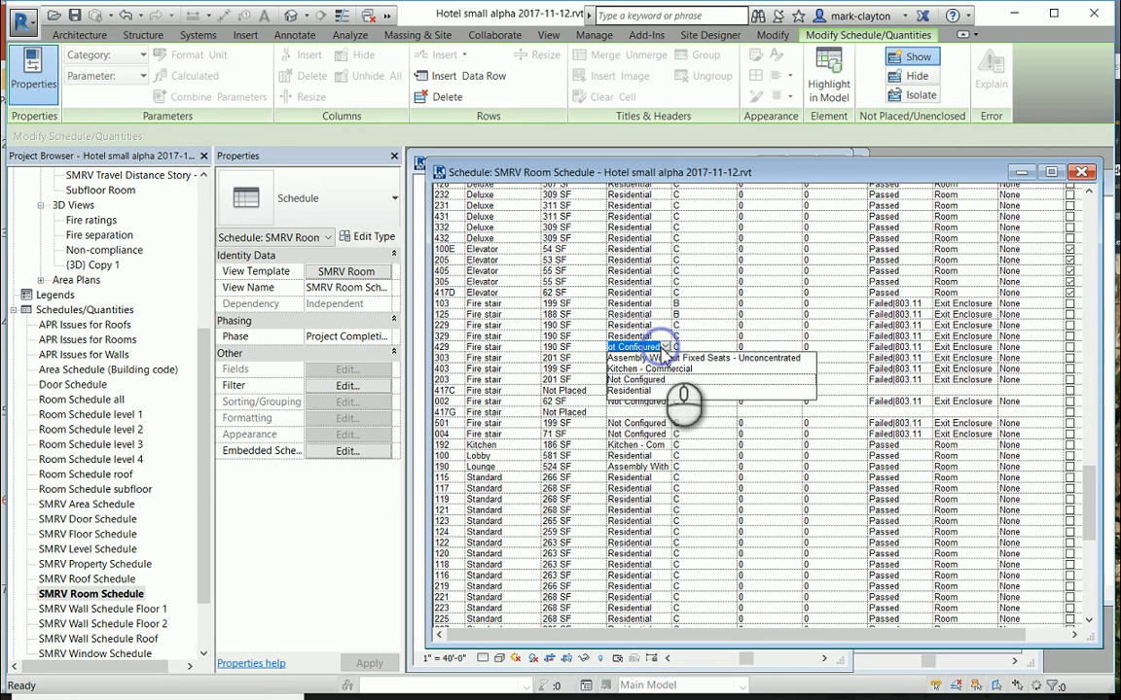
click(639, 389)
click(635, 358)
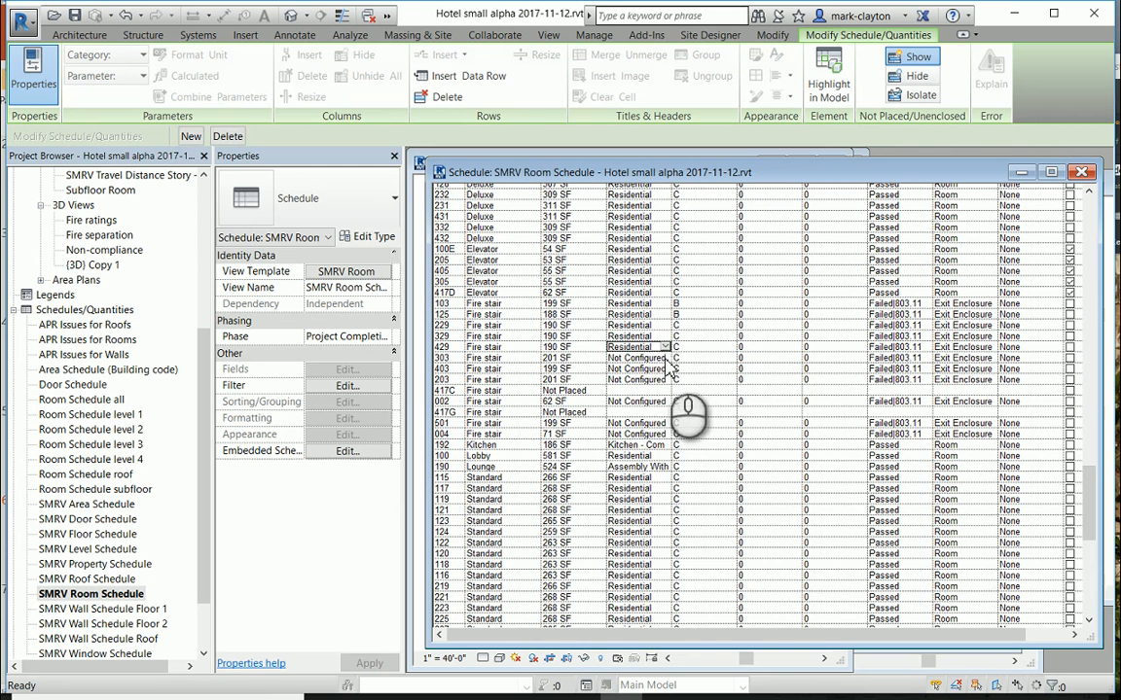
click(665, 358)
click(631, 401)
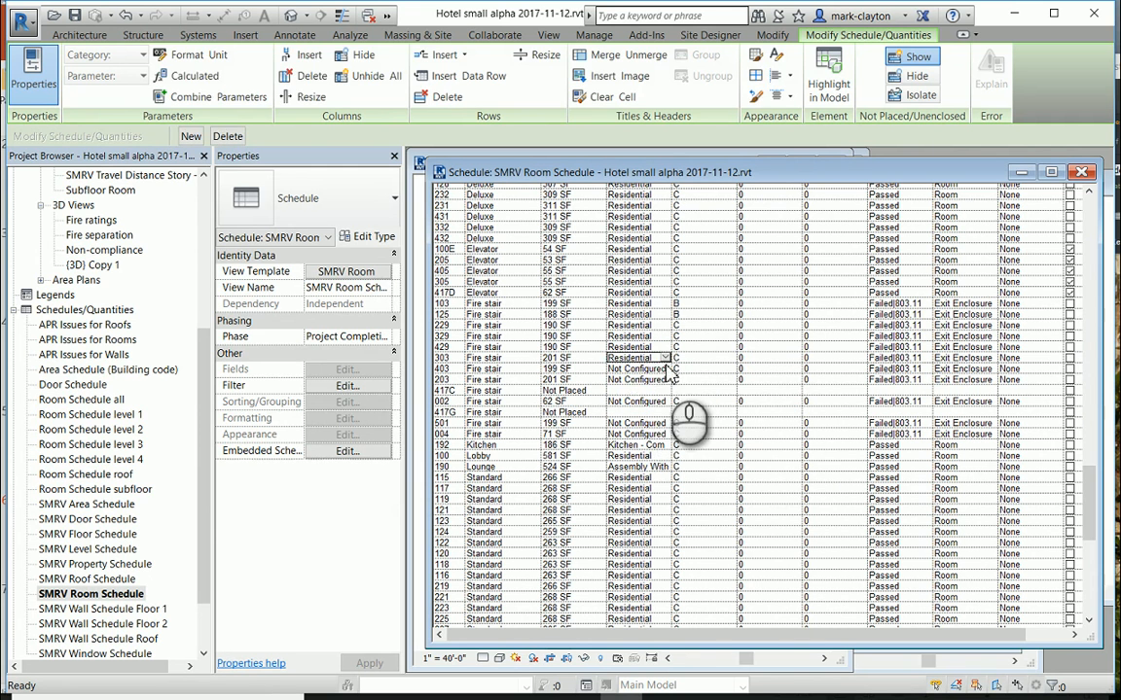
click(647, 369)
click(665, 368)
click(640, 402)
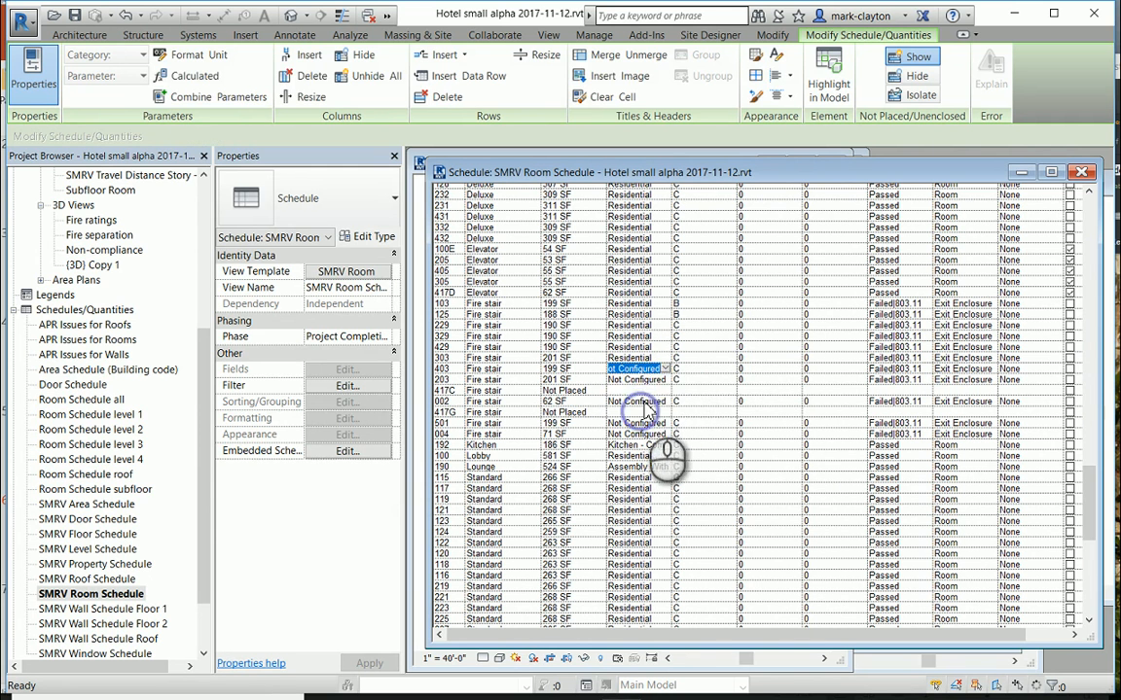
Set the function of space for fire stairs 203 and 002 to Residential.
click(652, 379)
click(665, 379)
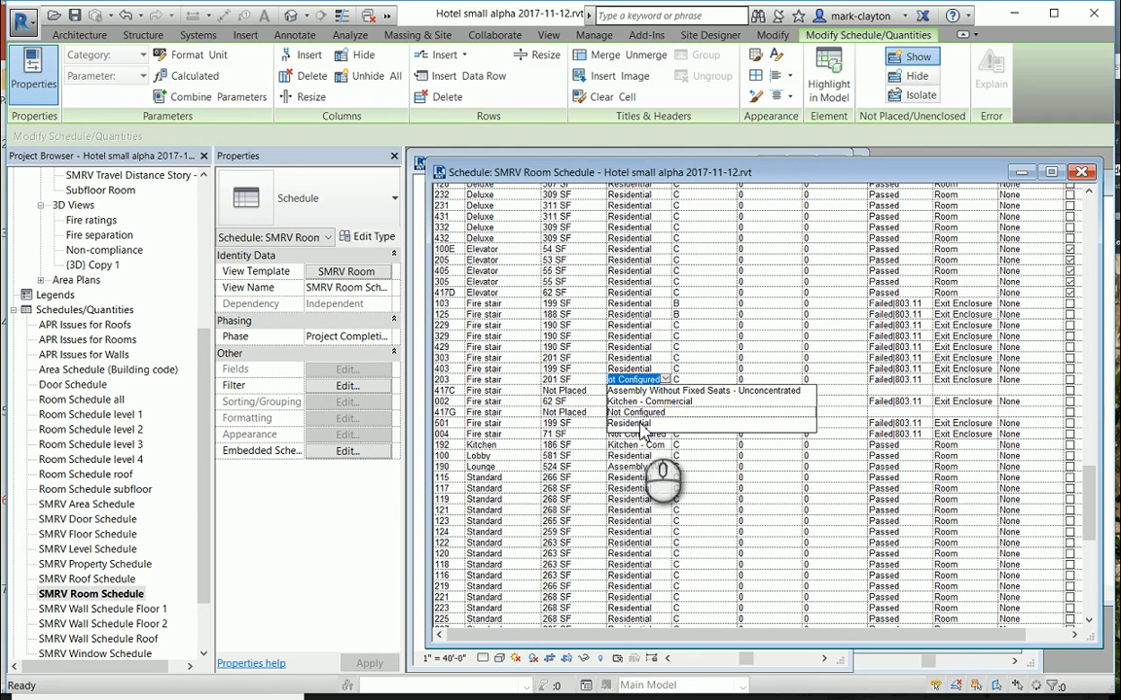
click(639, 424)
click(662, 402)
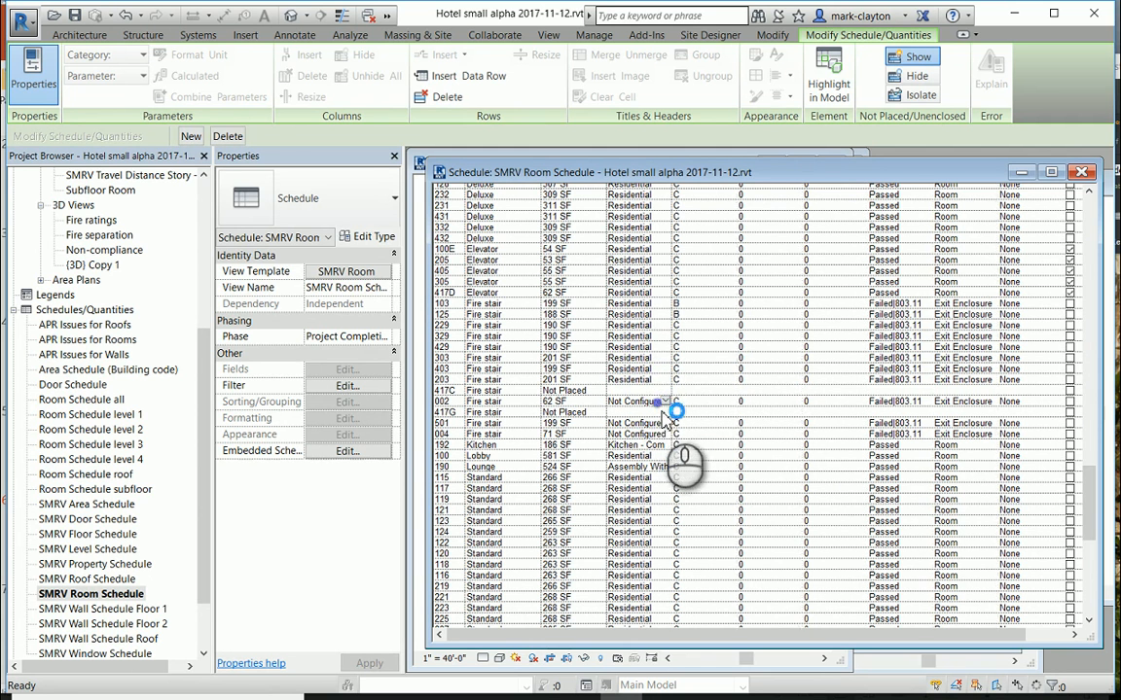
click(665, 402)
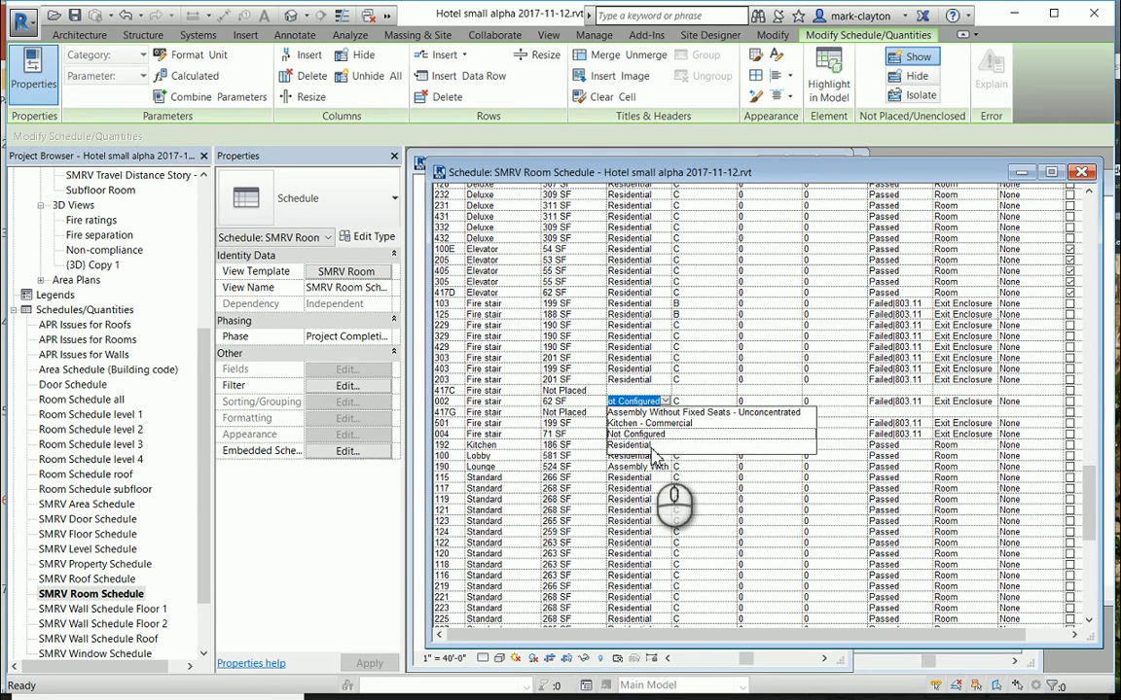
click(648, 445)
click(443, 390)
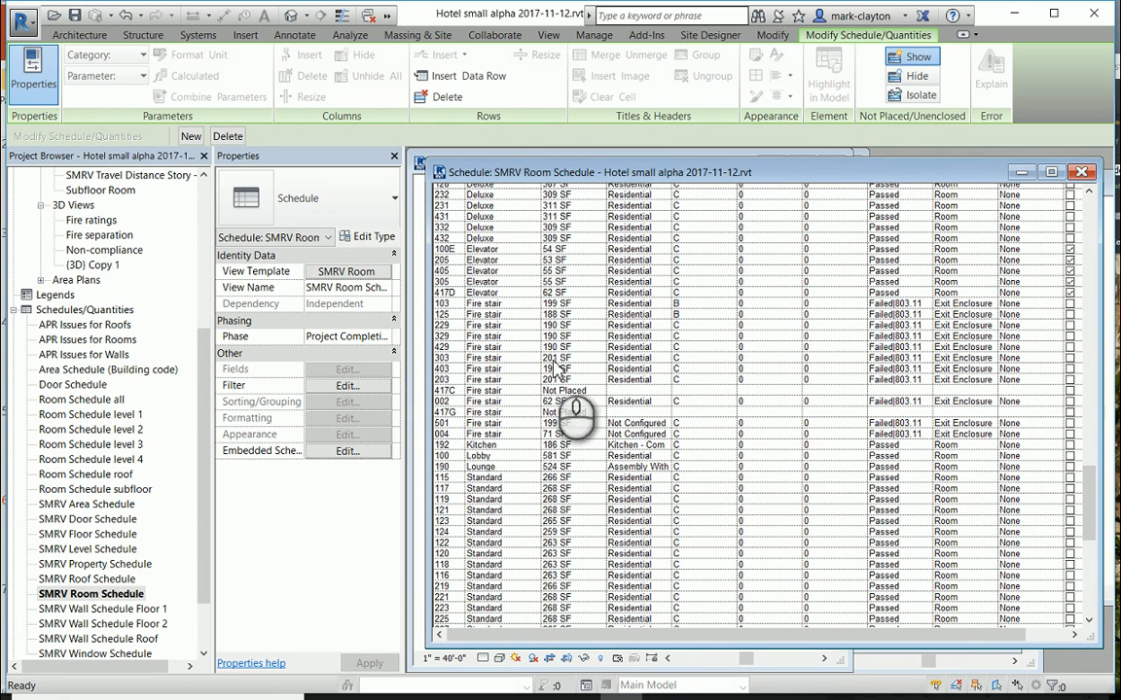
Move the room schedule aside to uncover the Level 2 Room floor plan, and select the row of room 223.
drag(849, 172, 1115, 191)
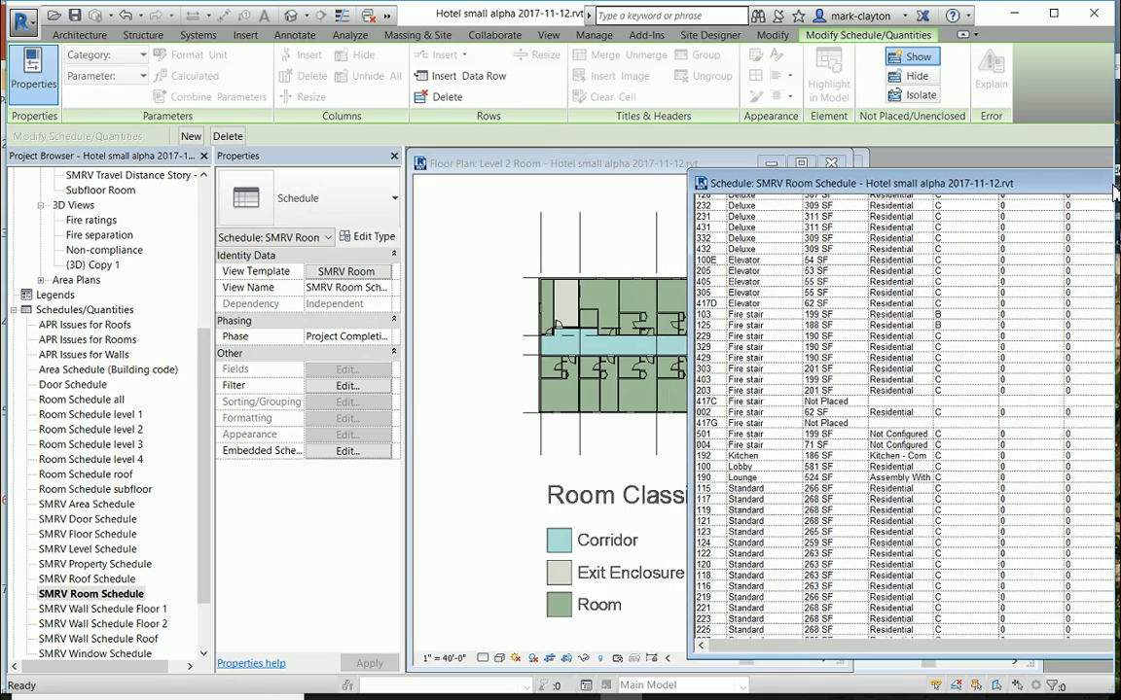
scroll(765, 278, up, 10)
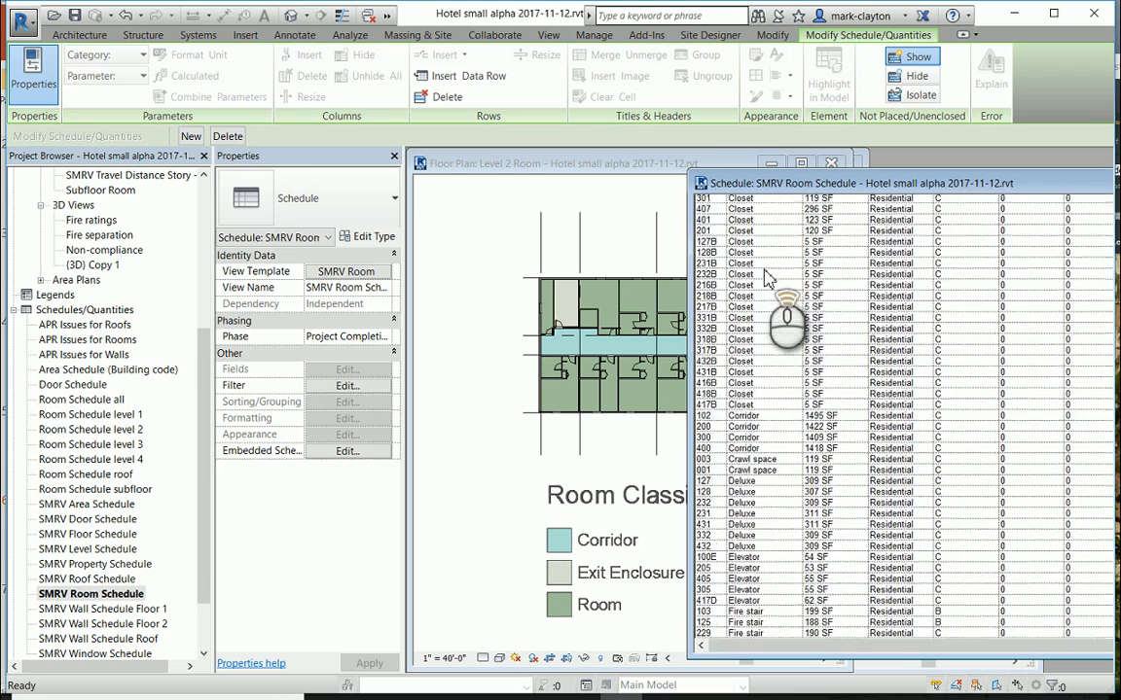
scroll(765, 278, down, 12)
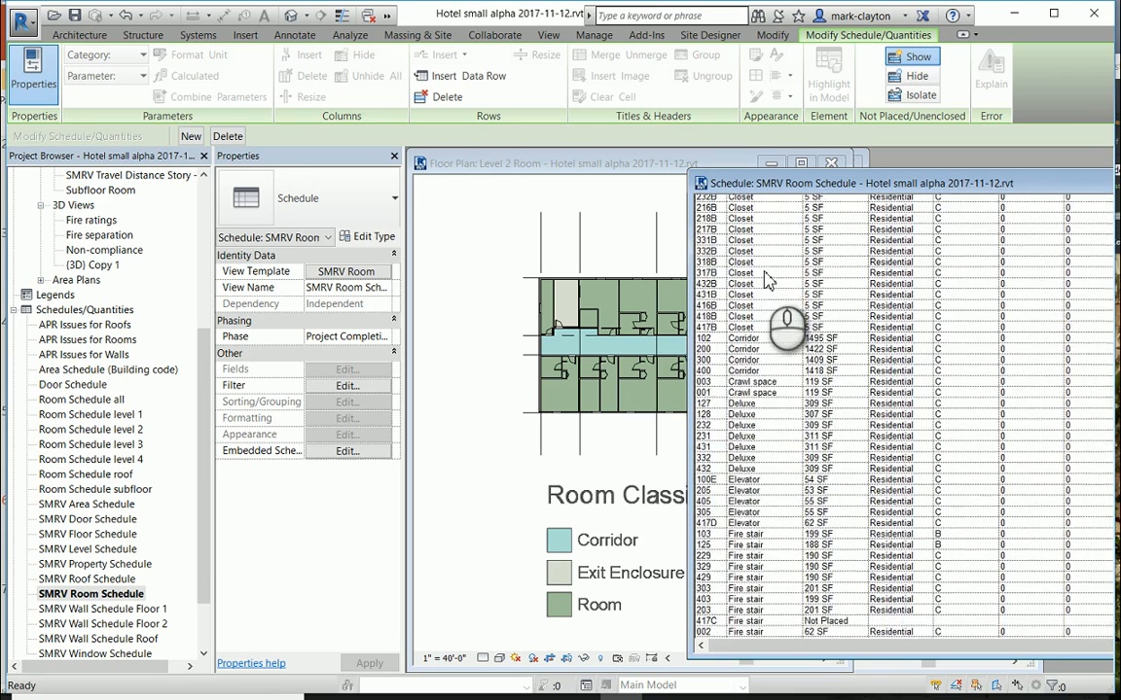
scroll(766, 280, down, 10)
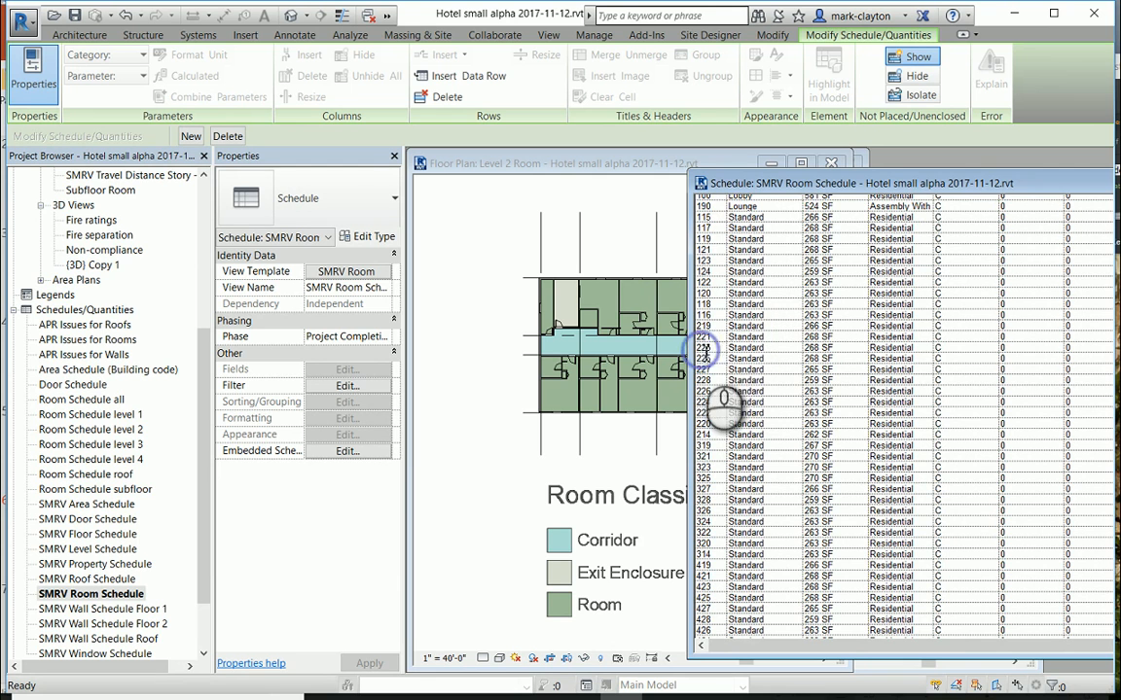
click(703, 348)
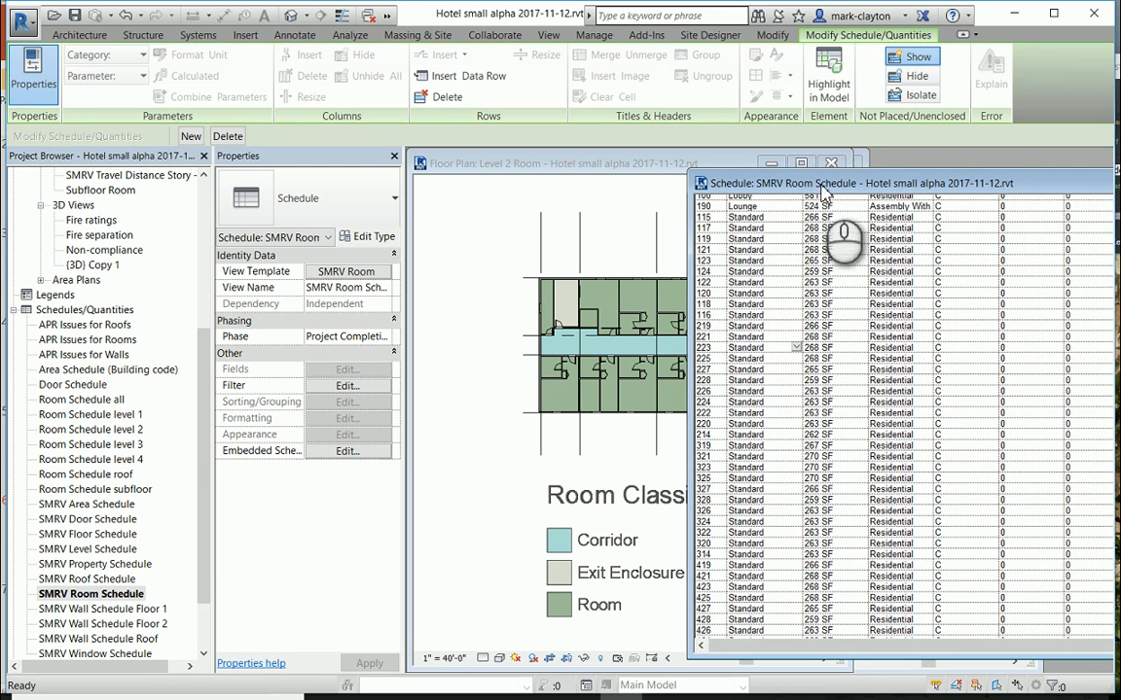
Move the room schedule back over the floor plan and minimize its window.
drag(822, 190, 564, 174)
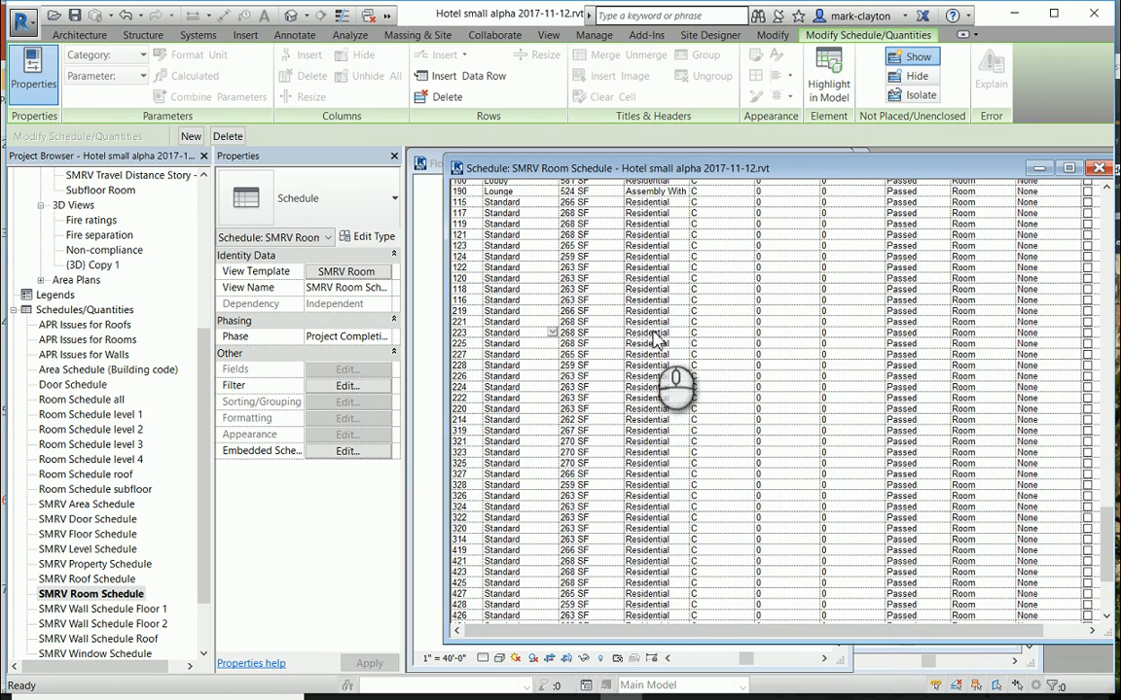
click(721, 169)
drag(721, 169, 690, 169)
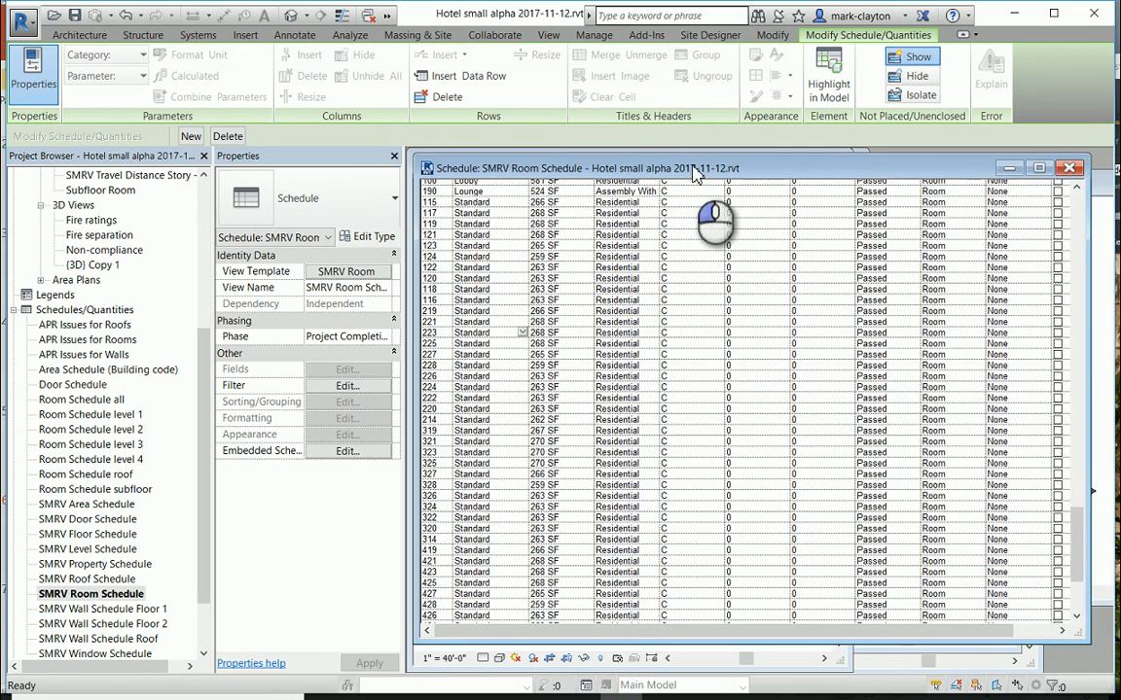
click(1006, 171)
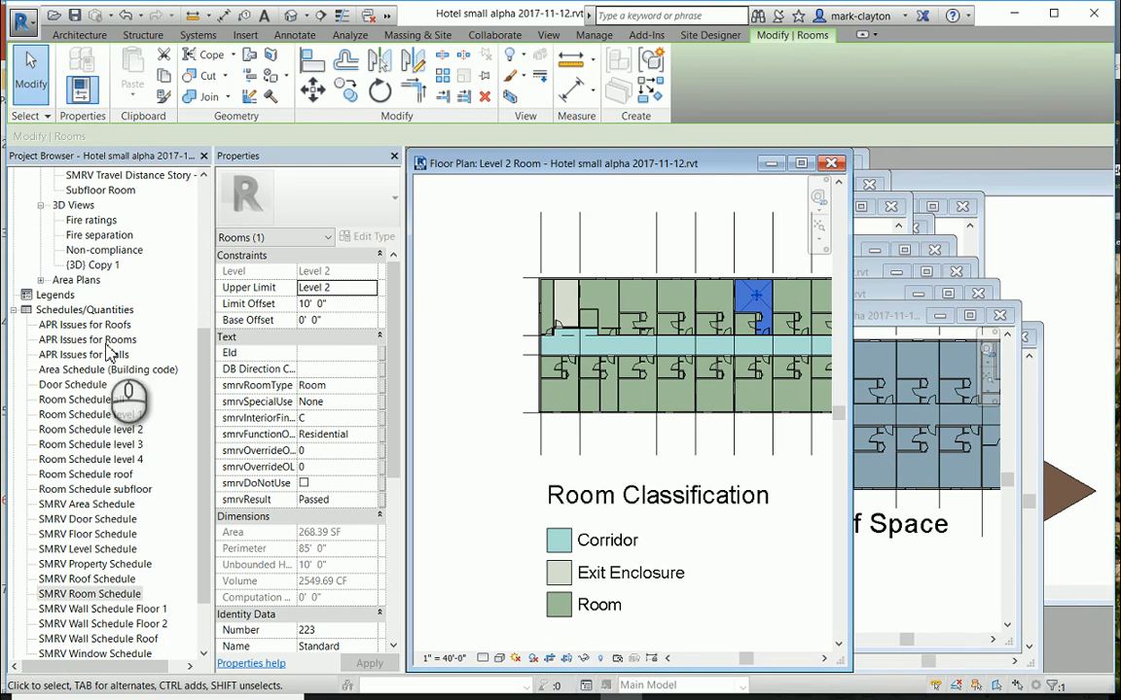
Open the APR Issues for Roofs schedule and reposition and enlarge its window to fit all columns.
double_click(88, 324)
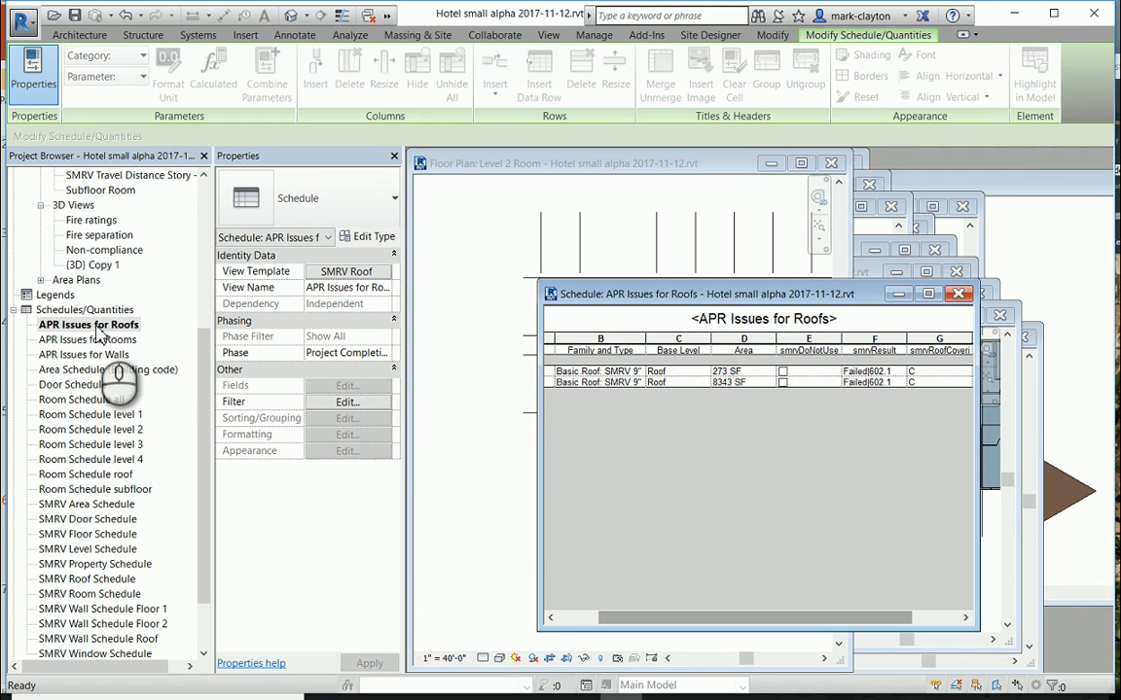
drag(701, 295, 579, 170)
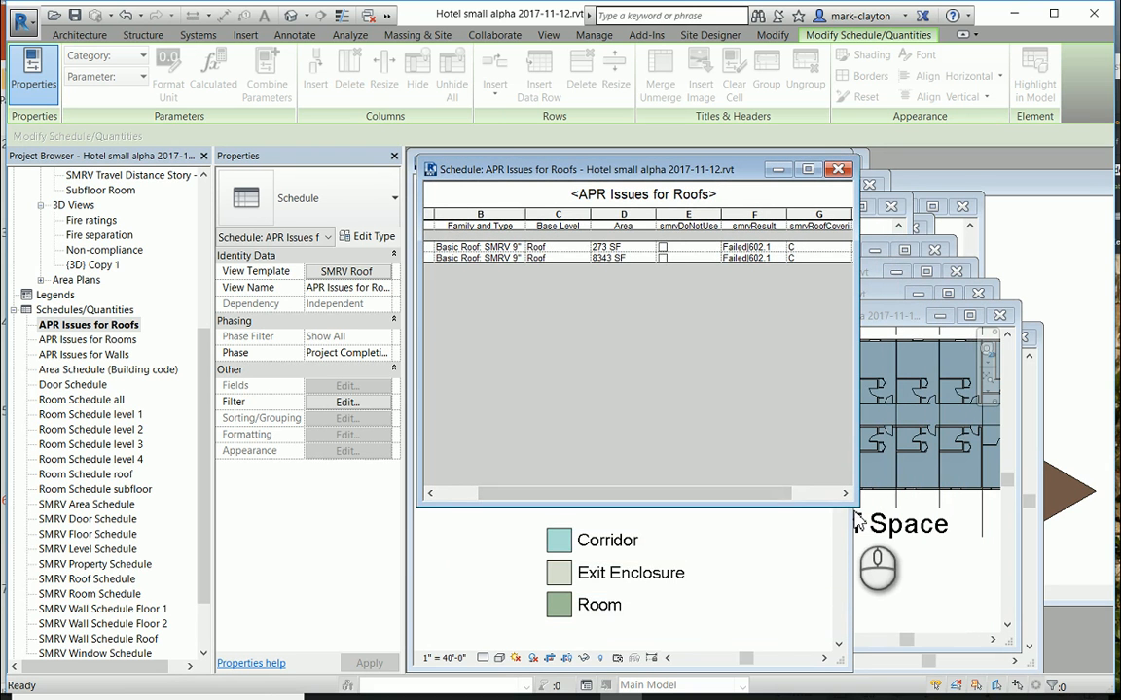
drag(855, 508, 1026, 671)
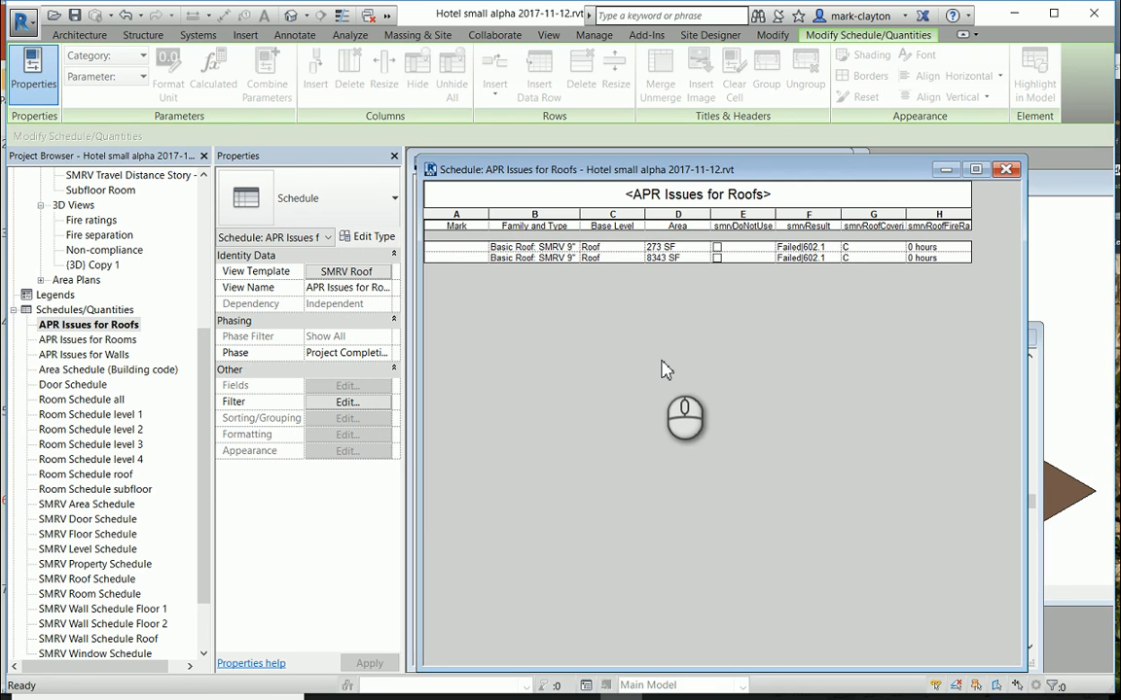
Enter the Mark "Machine roof" for the 273 SF roof and "Main roof" for the 8343 SF roof.
click(452, 249)
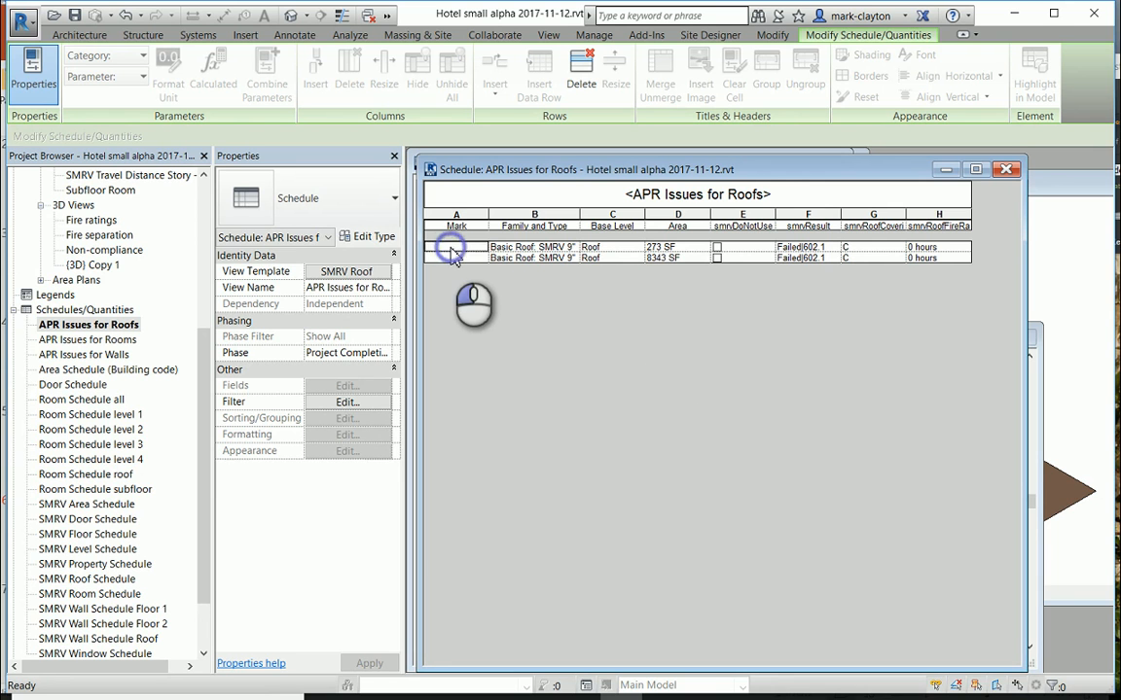
click(452, 249)
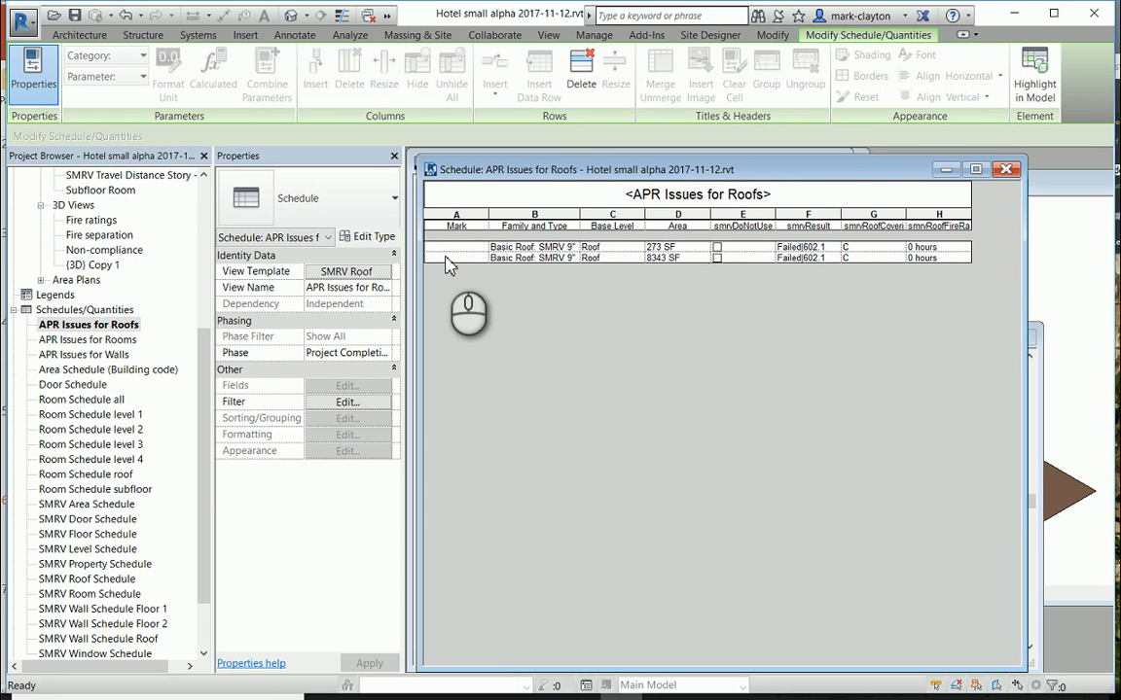
text(Machine roof)
click(450, 259)
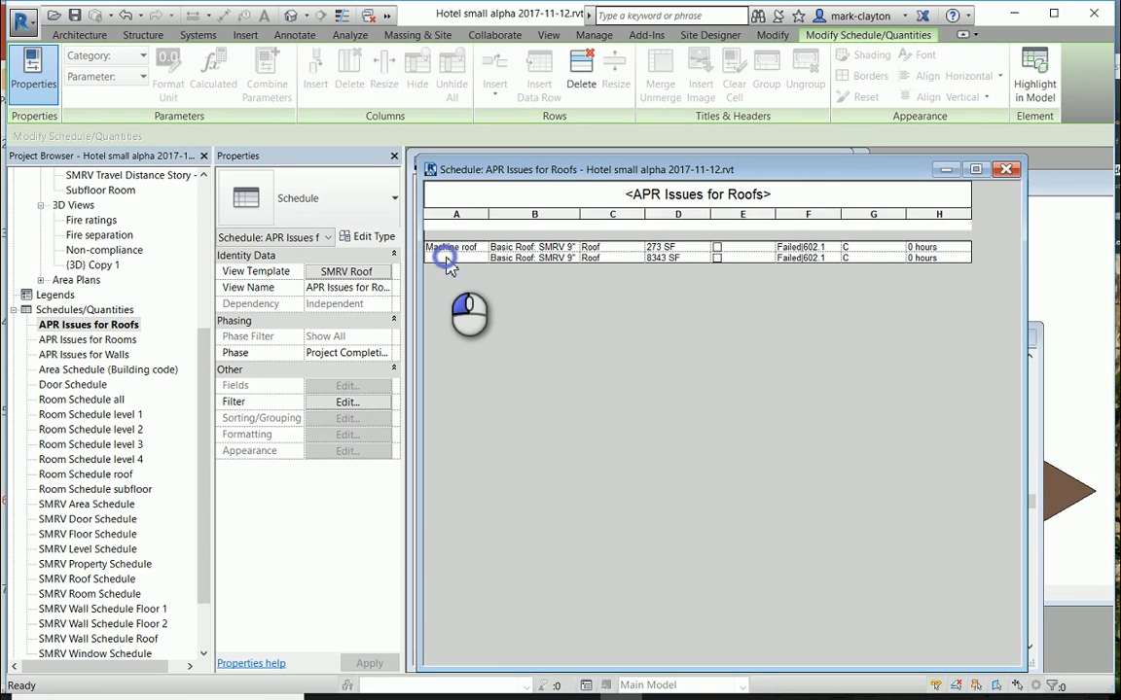
text(Main)
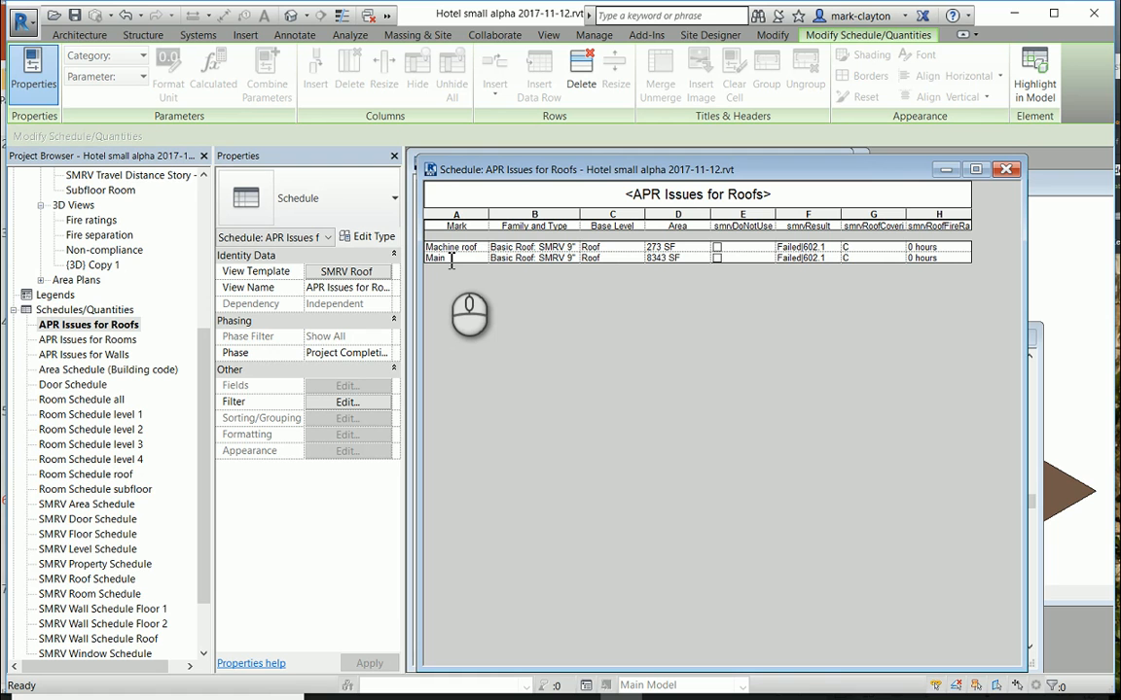
text( roof)
click(466, 295)
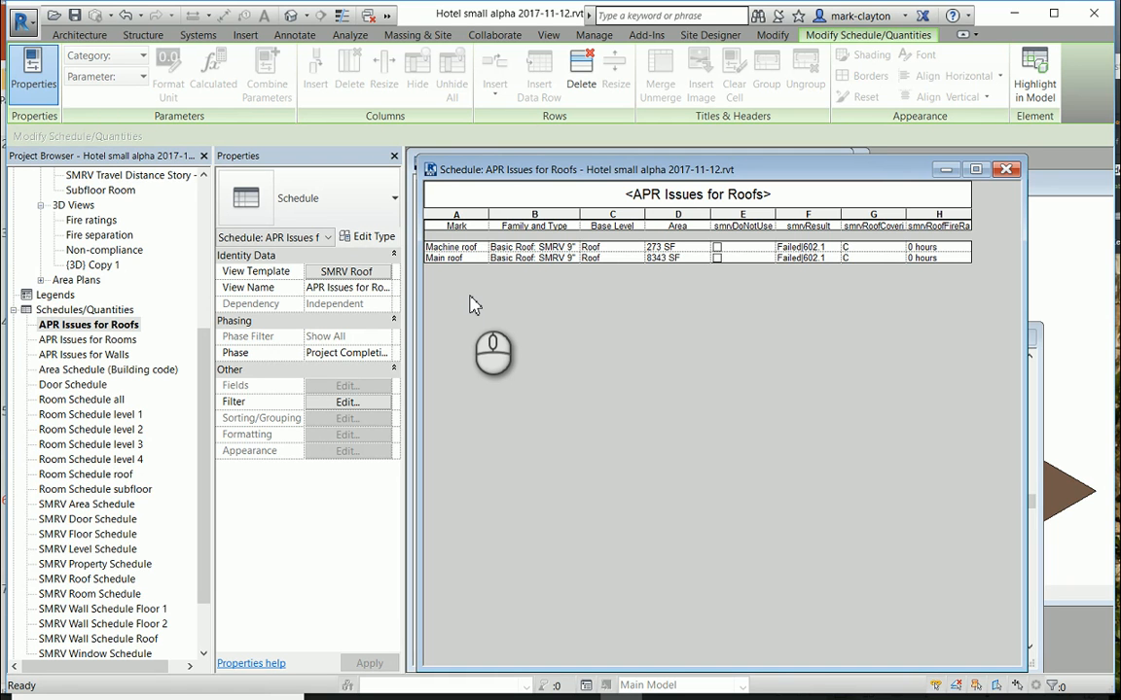